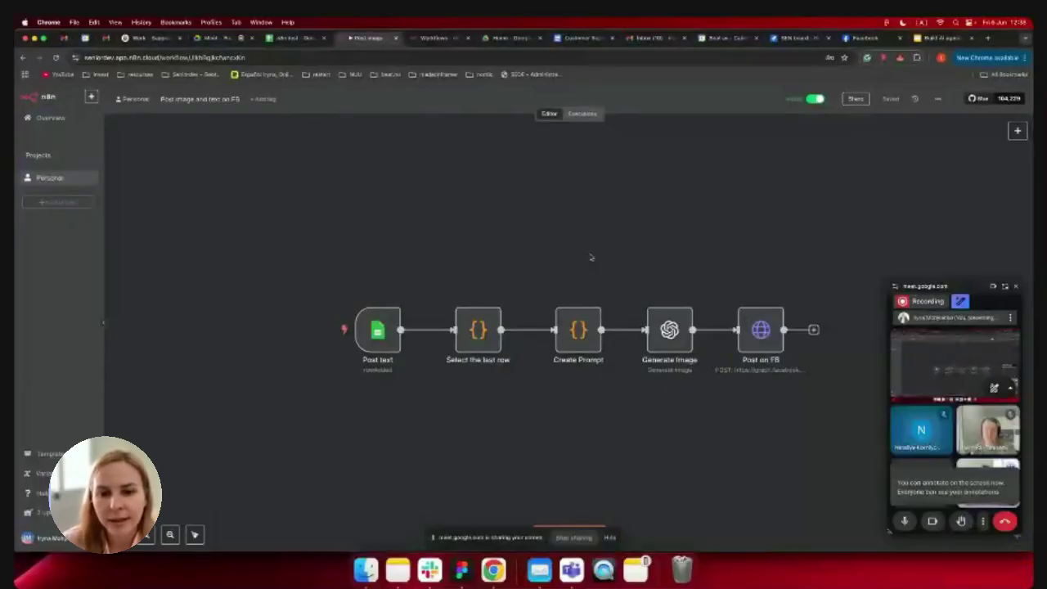
scroll(590, 258, "right", 2)
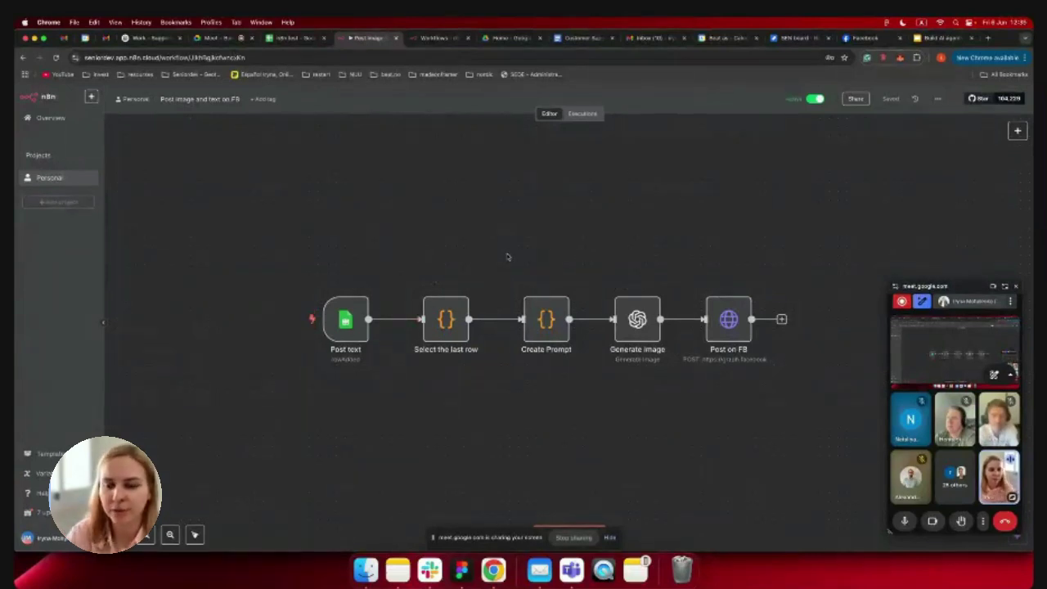
left_click(781, 319)
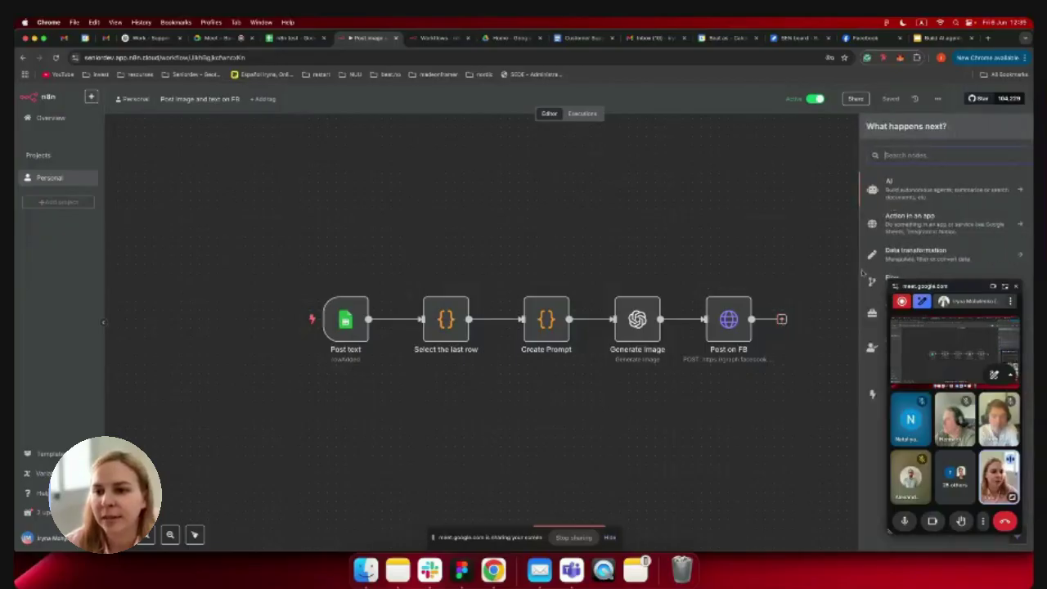
left_click(810, 175)
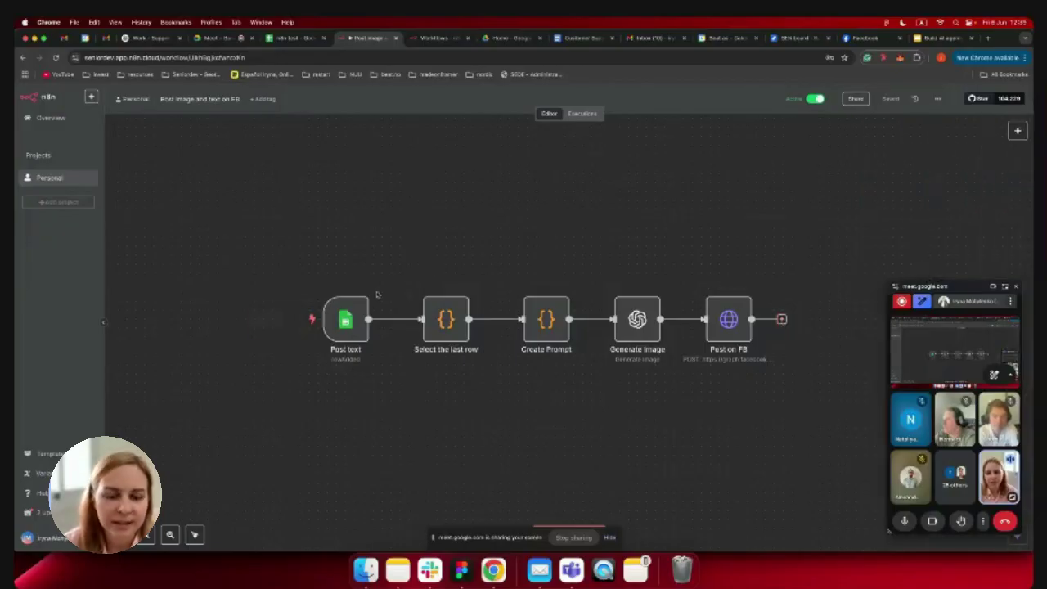
Fetch a test event in the Post text Google Sheets trigger node, consulting its source spreadsheet n8n test
mouse_move(346, 327)
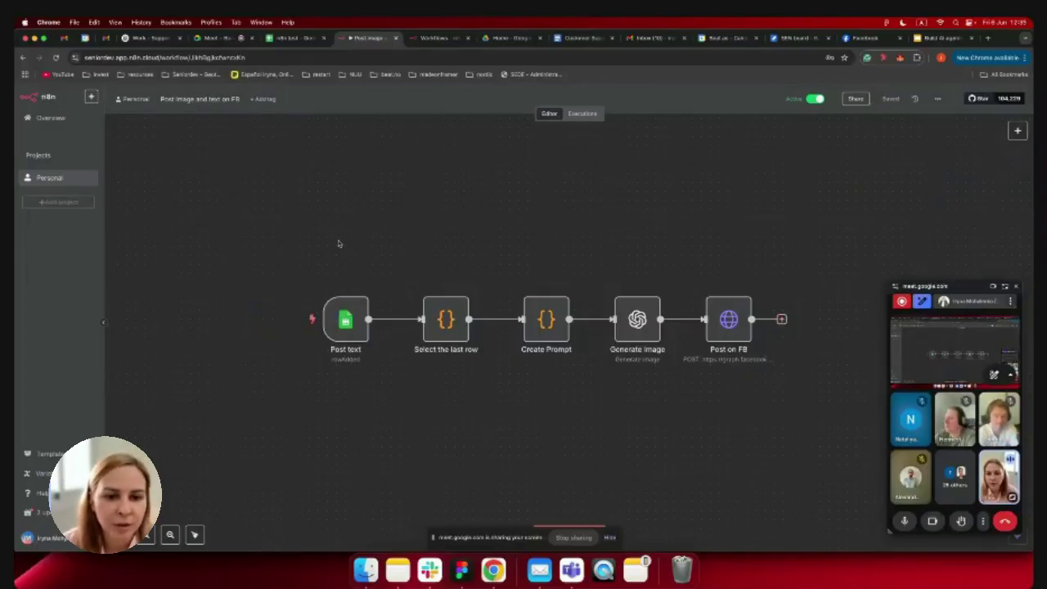
double_click(346, 320)
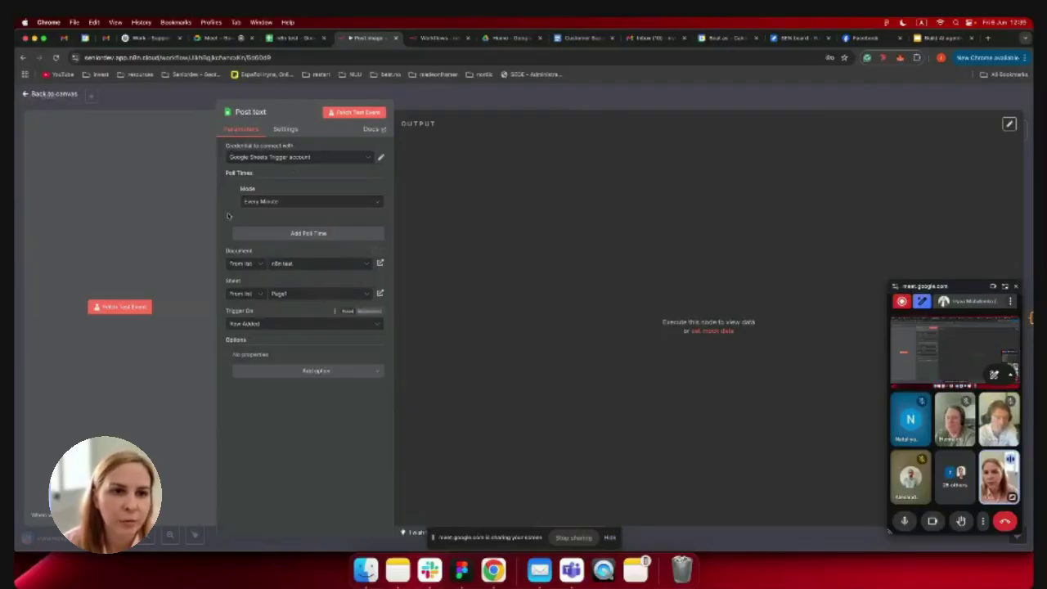
left_click(288, 37)
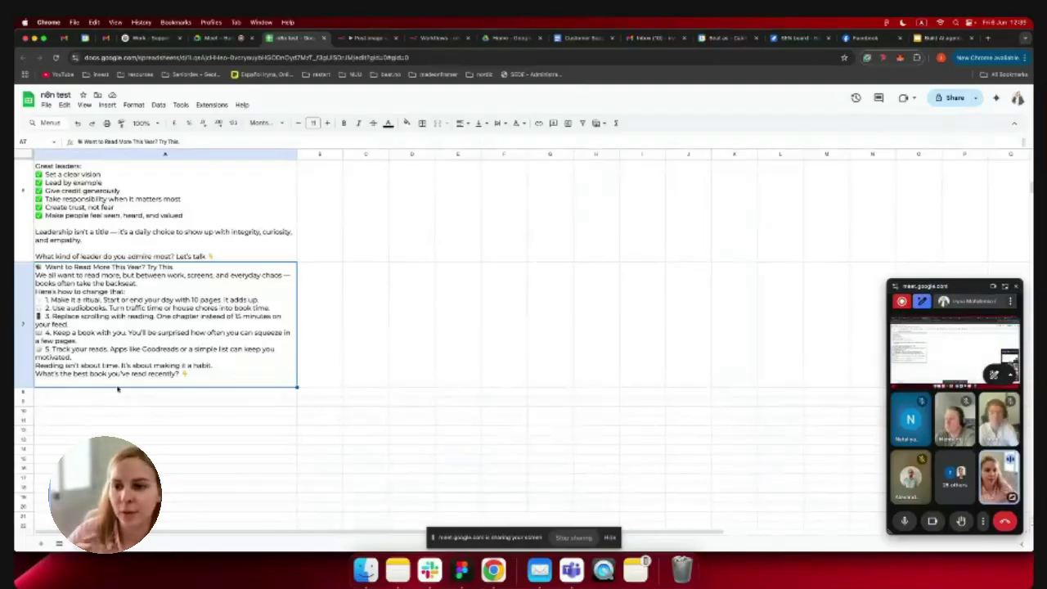
left_click(367, 37)
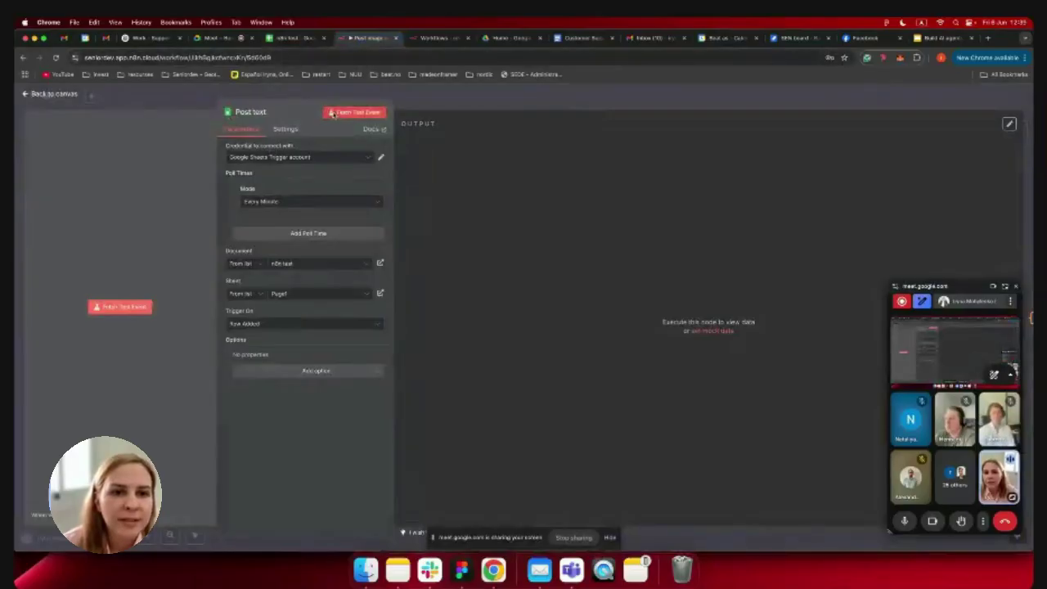
left_click(355, 112)
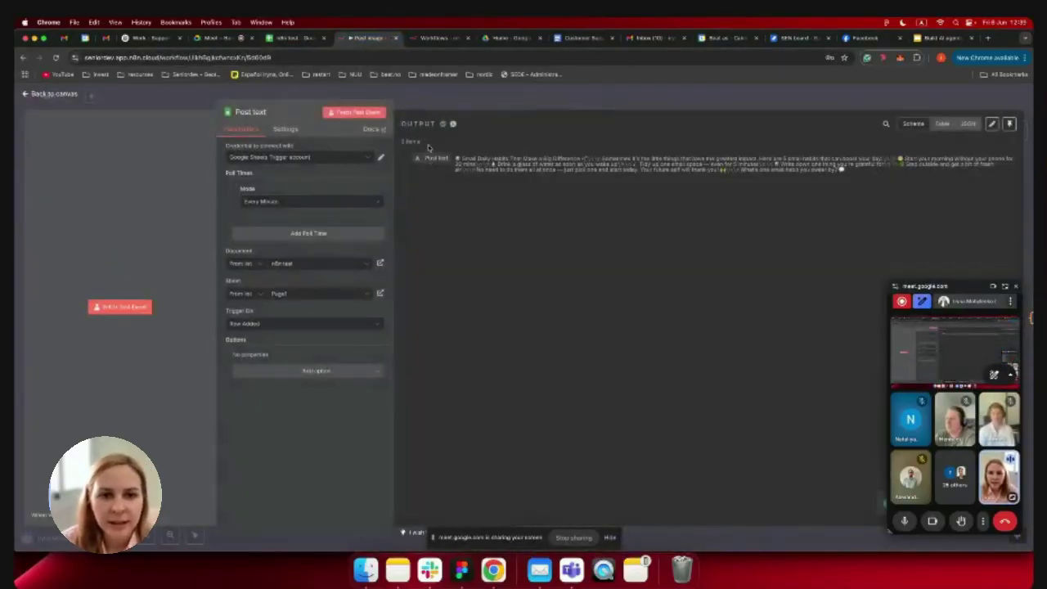
left_click_drag(422, 148, 402, 144)
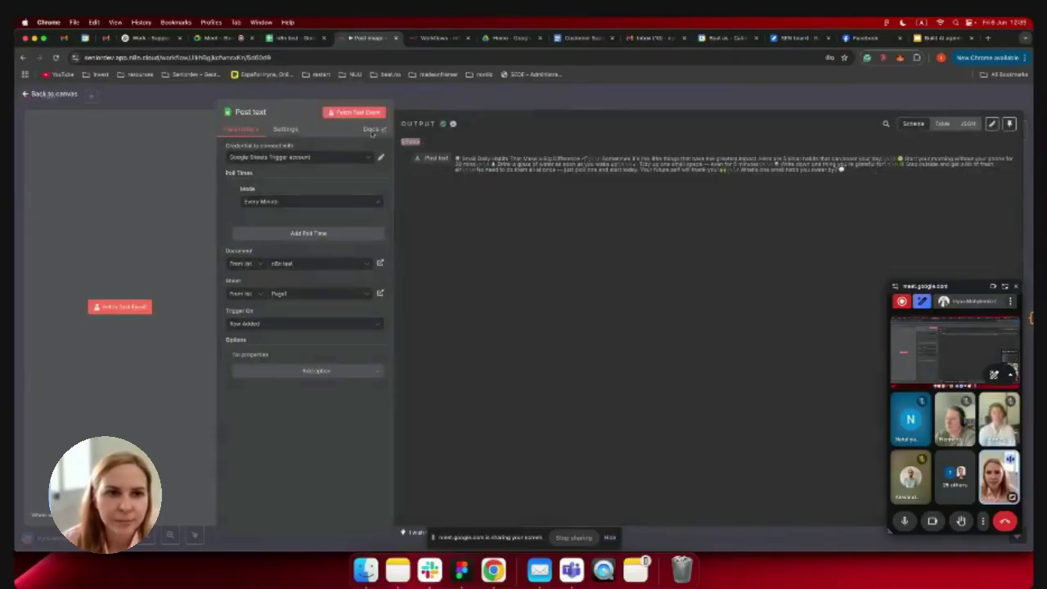
Examine the post texts in column A of the n8n test spreadsheet against the fetched trigger items
left_click(293, 38)
scroll(161, 277, "up", 5)
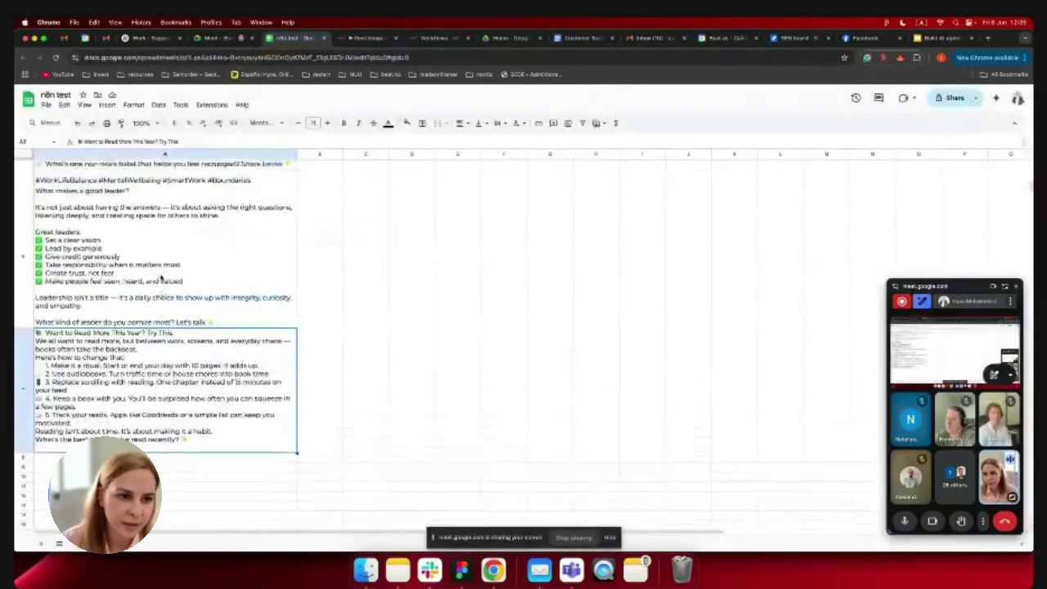
left_click(160, 270)
left_click(157, 257)
scroll(157, 257, "up", 7)
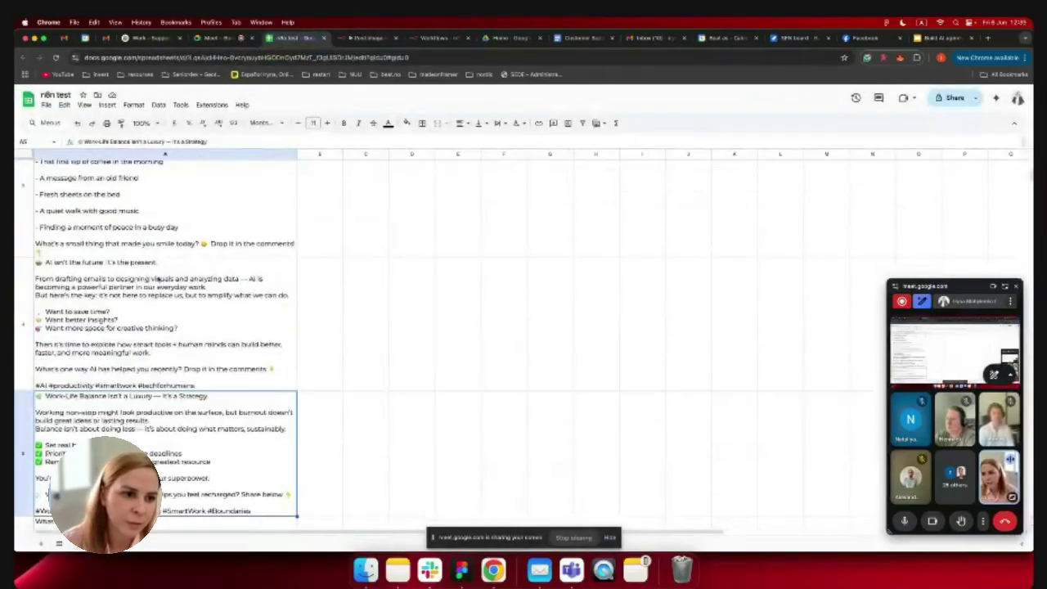
left_click(157, 260)
left_click(178, 214)
scroll(183, 305, "up", 3)
scroll(183, 305, "down", 15)
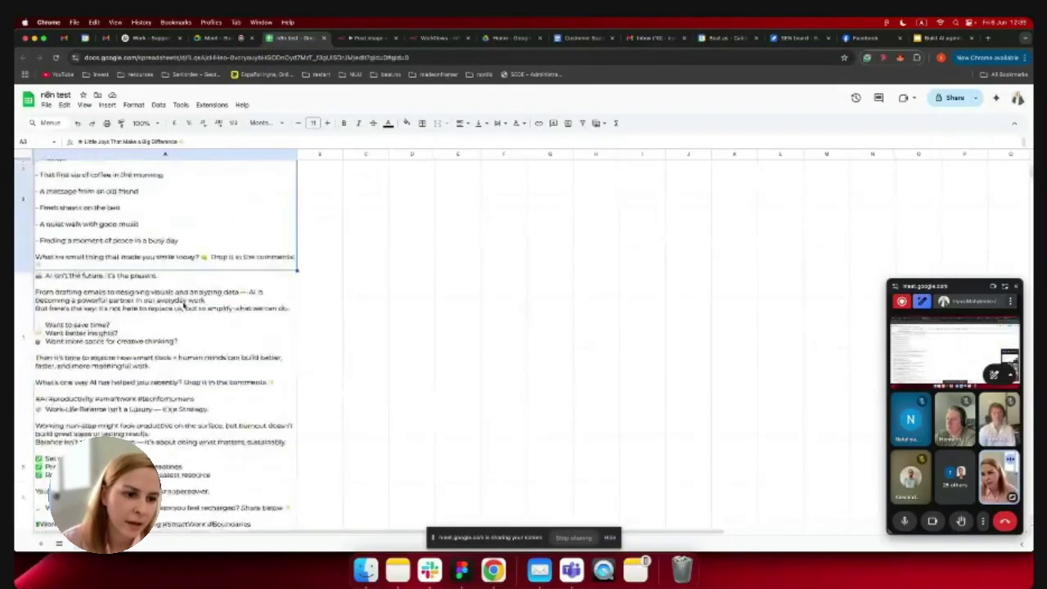
Close the Post text node and run a test of the Select the last row code node
left_click(368, 38)
key("Escape")
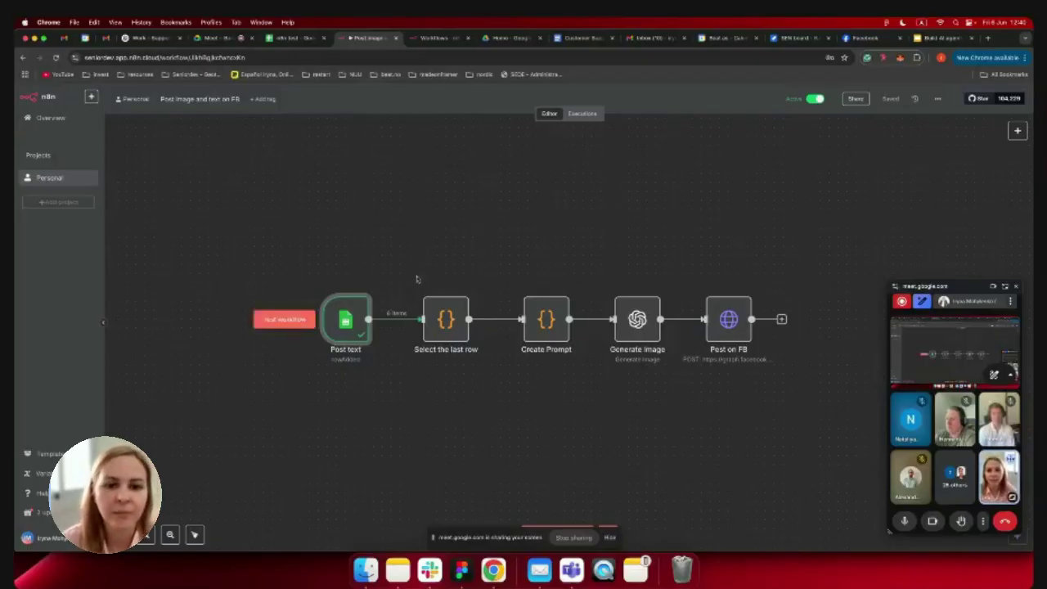
left_click(441, 308)
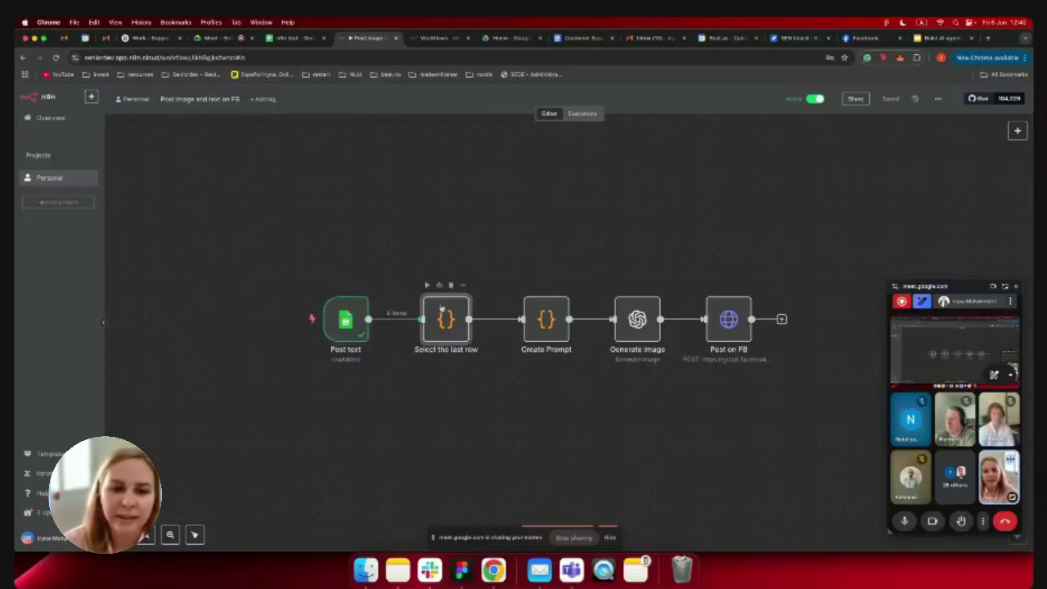
double_click(442, 309)
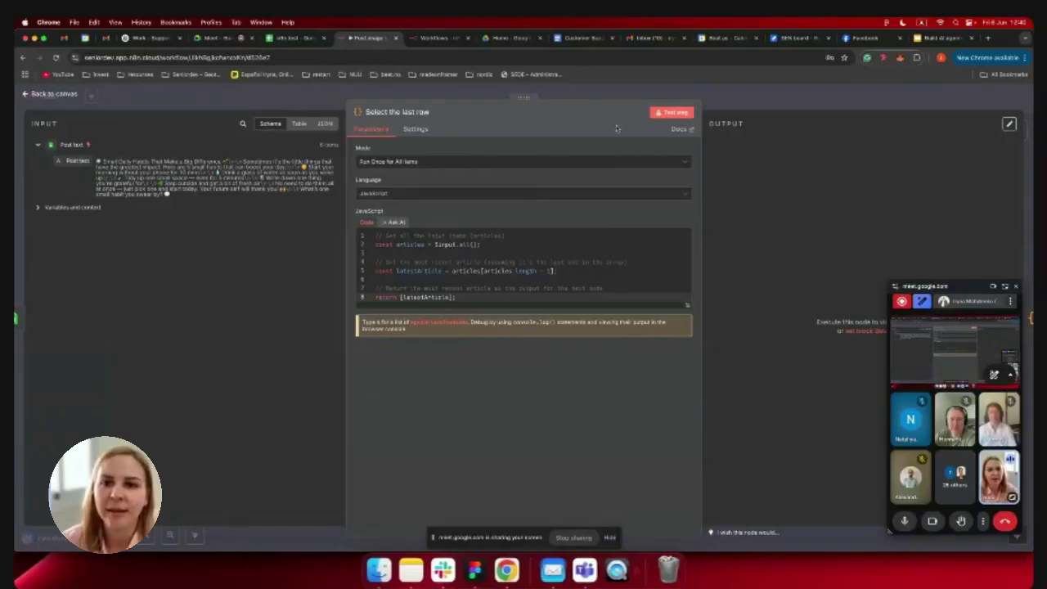
left_click(673, 113)
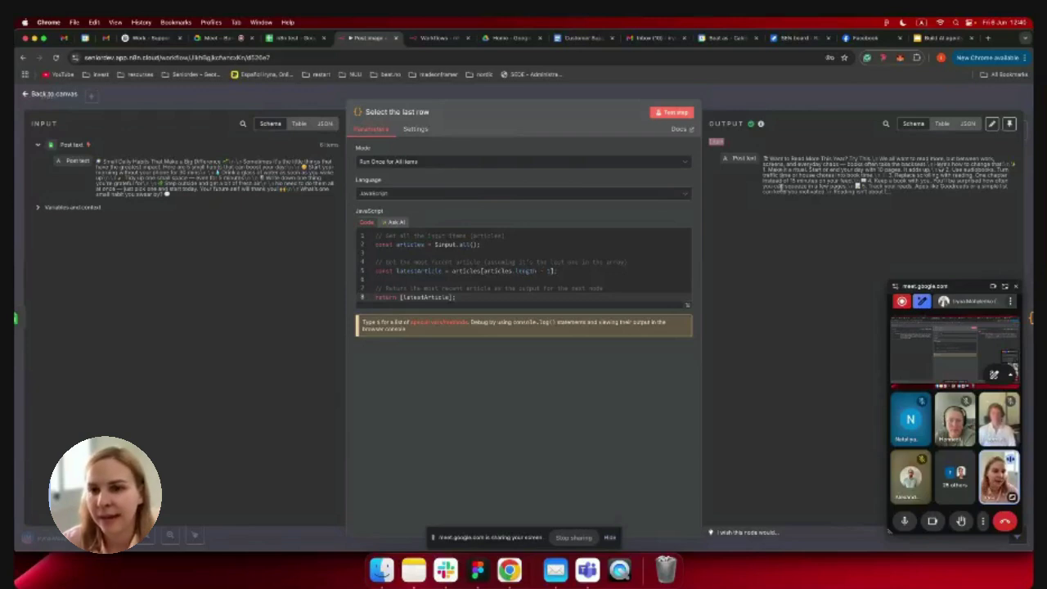
left_click_drag(772, 162, 818, 162)
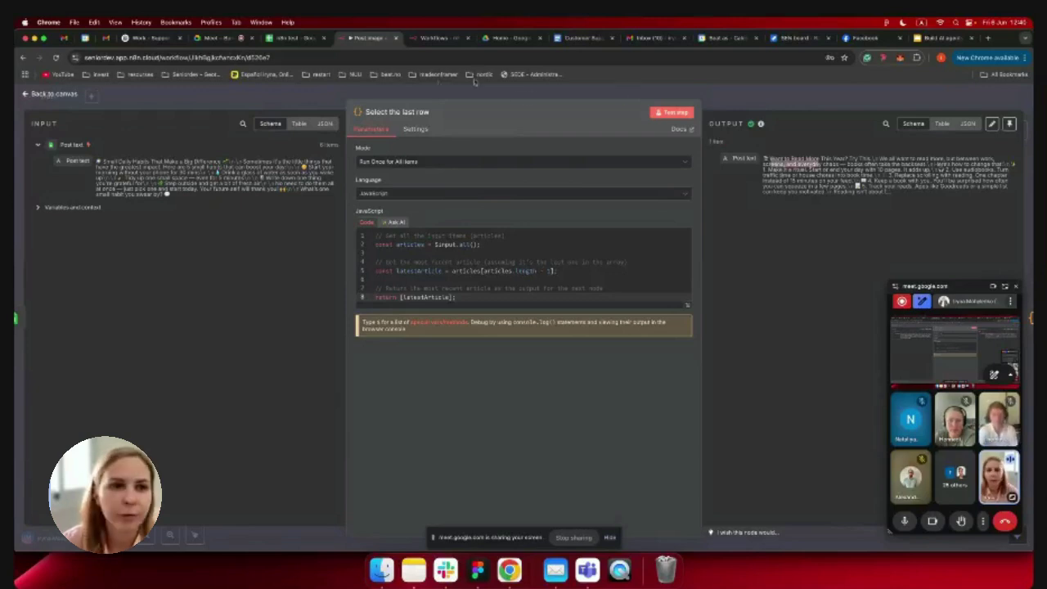
Compare the Select the last row output with the last post in the n8n test spreadsheet, leaving the node closed
left_click(149, 37)
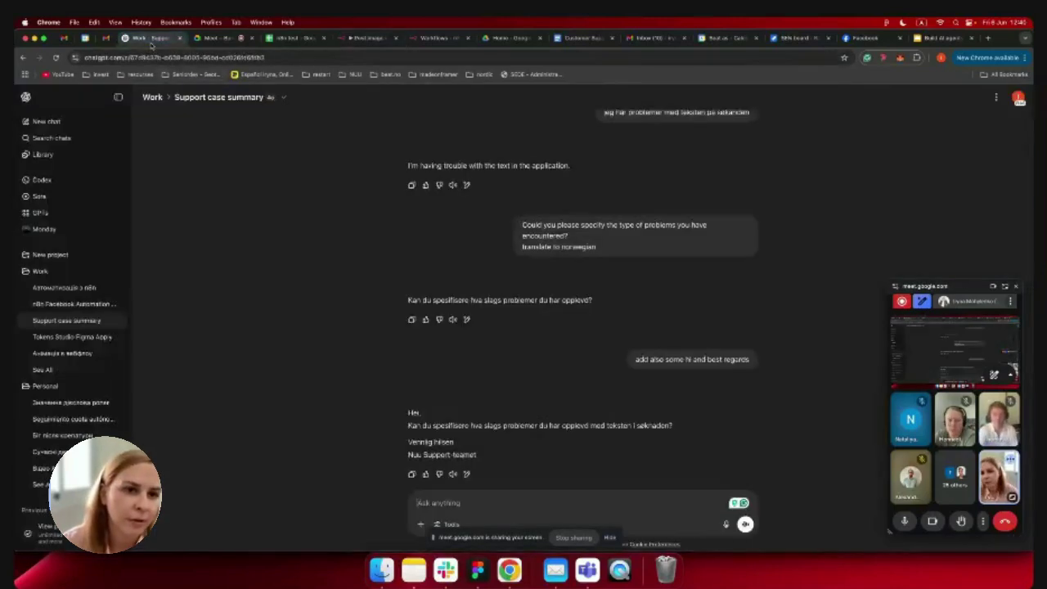
left_click(257, 37)
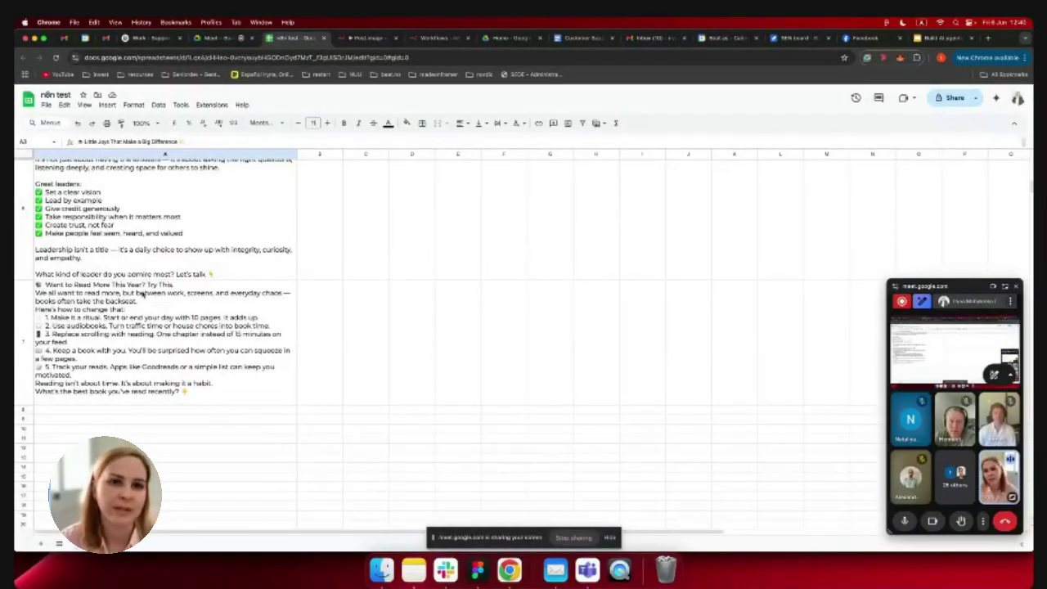
left_click(367, 39)
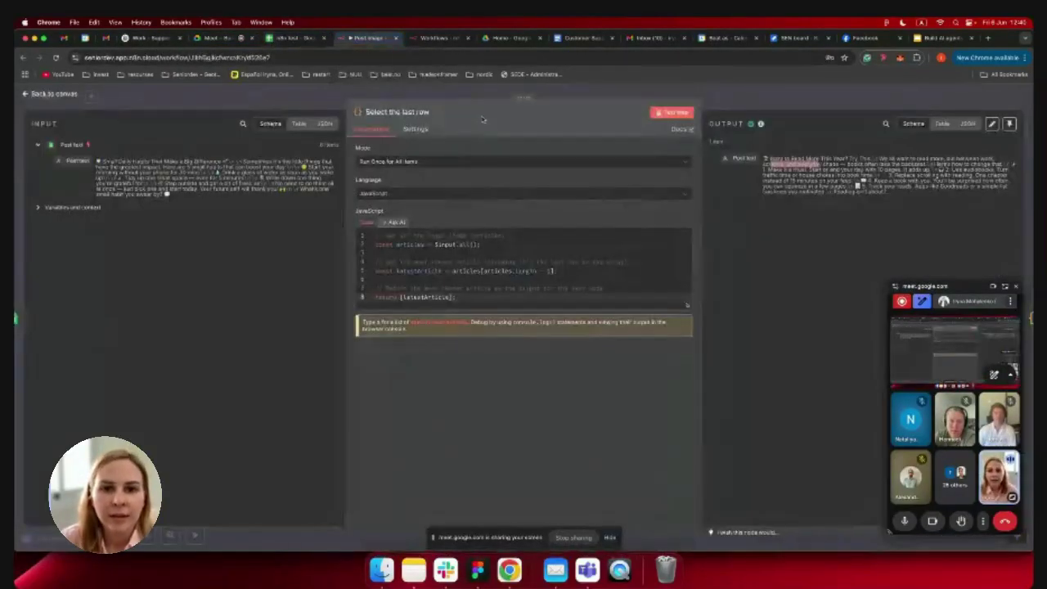
left_click(614, 96)
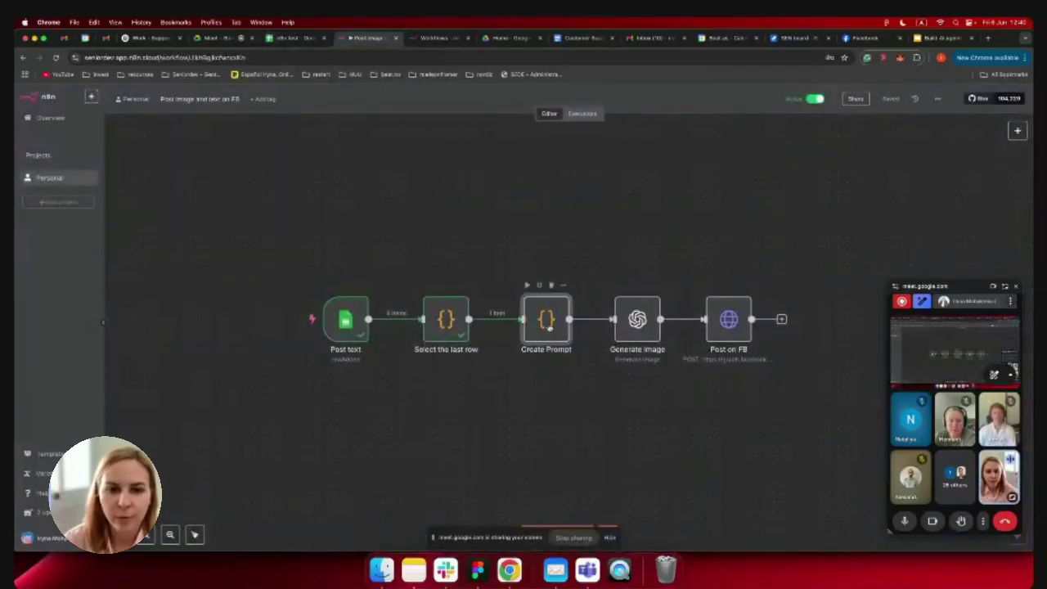
Run a test of the Create Prompt code node and return to the workflow canvas
double_click(546, 321)
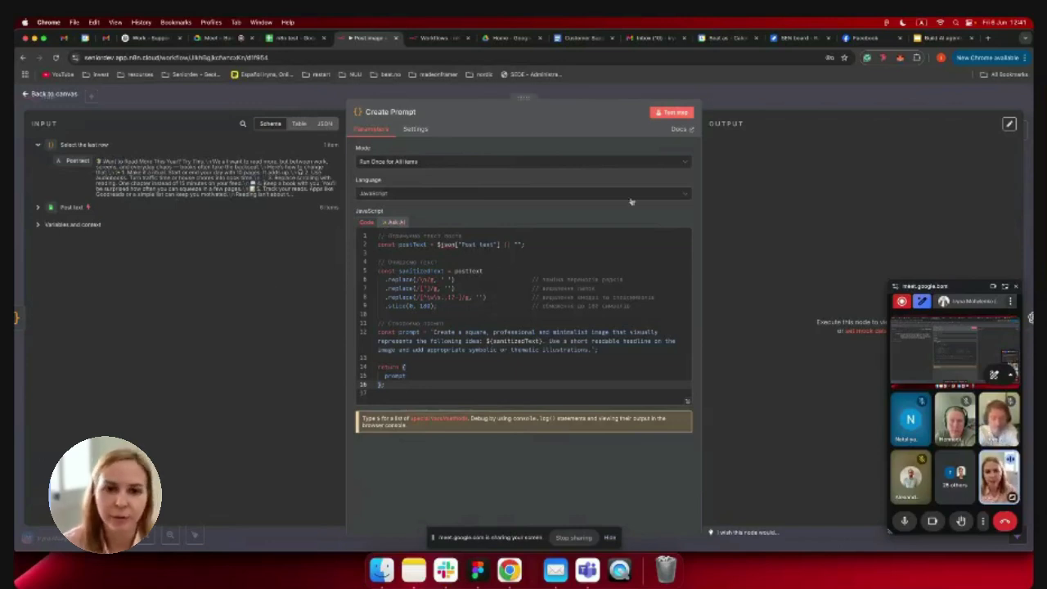
left_click(677, 114)
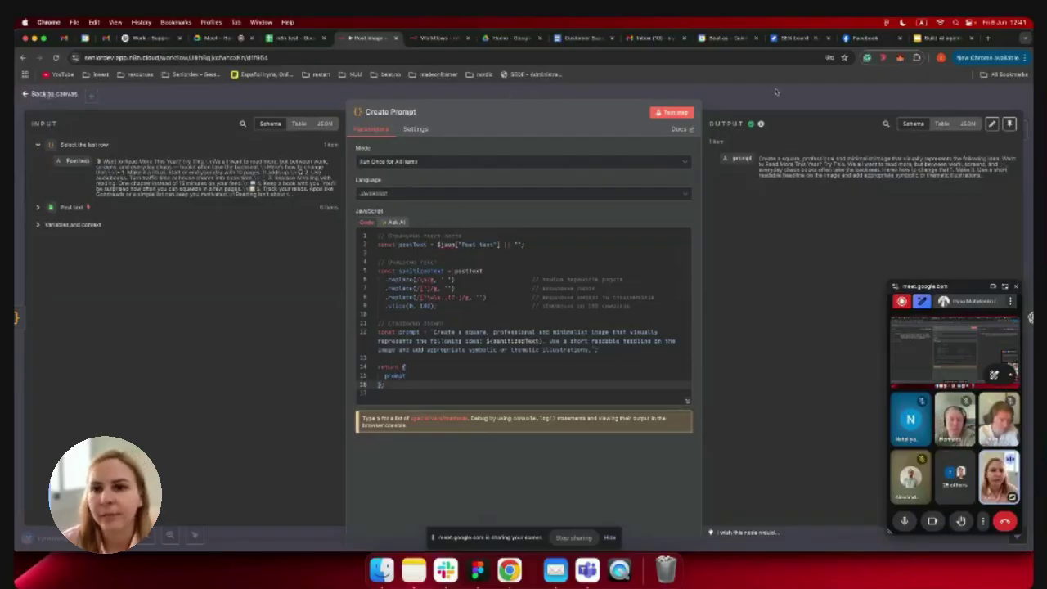
left_click(789, 98)
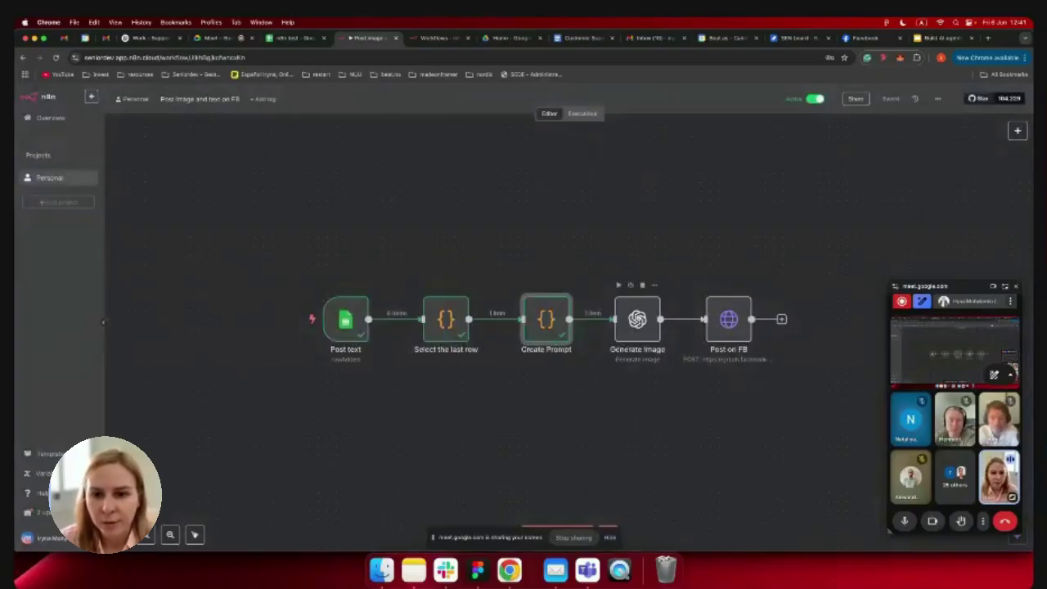
Run a test of the Generate Image node to produce an image from the prompt
double_click(638, 318)
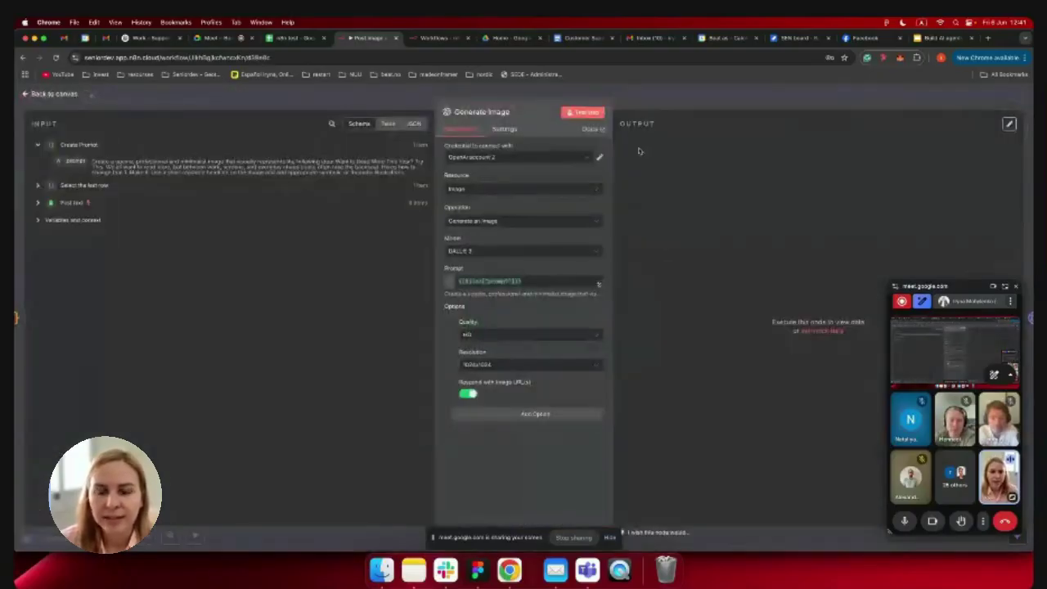
left_click(582, 112)
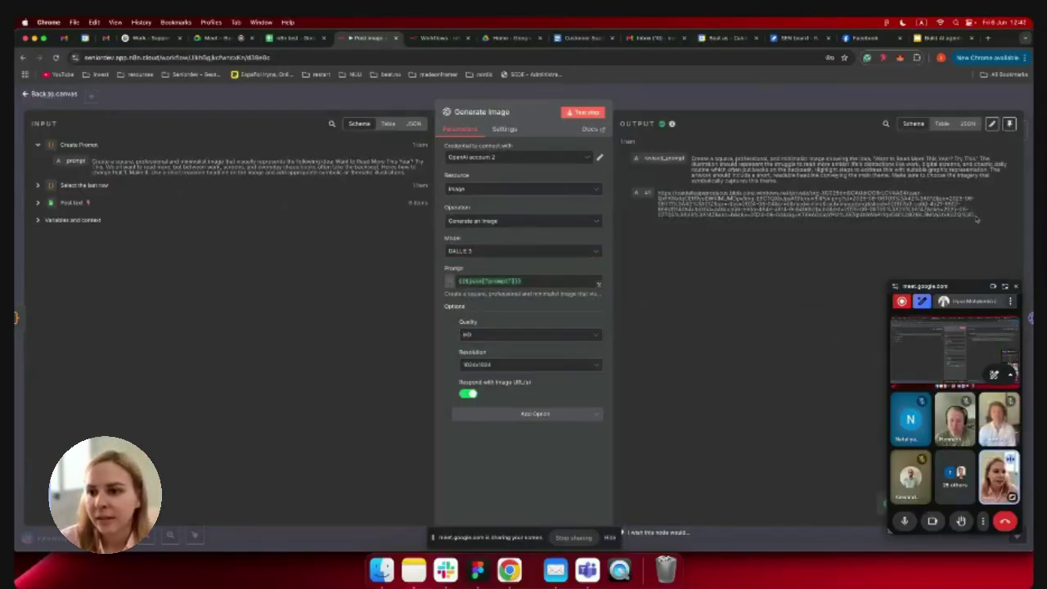
Try to open the image URL from the Generate Image output in a new browser tab
left_click_drag(976, 219, 649, 199)
key("super+c")
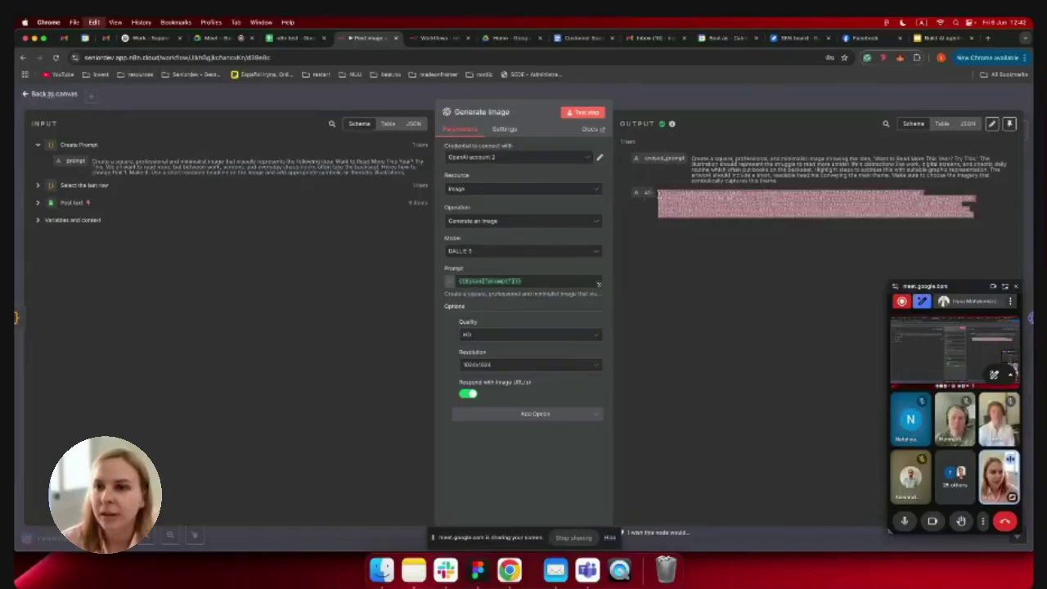
left_click(987, 38)
key("super+v")
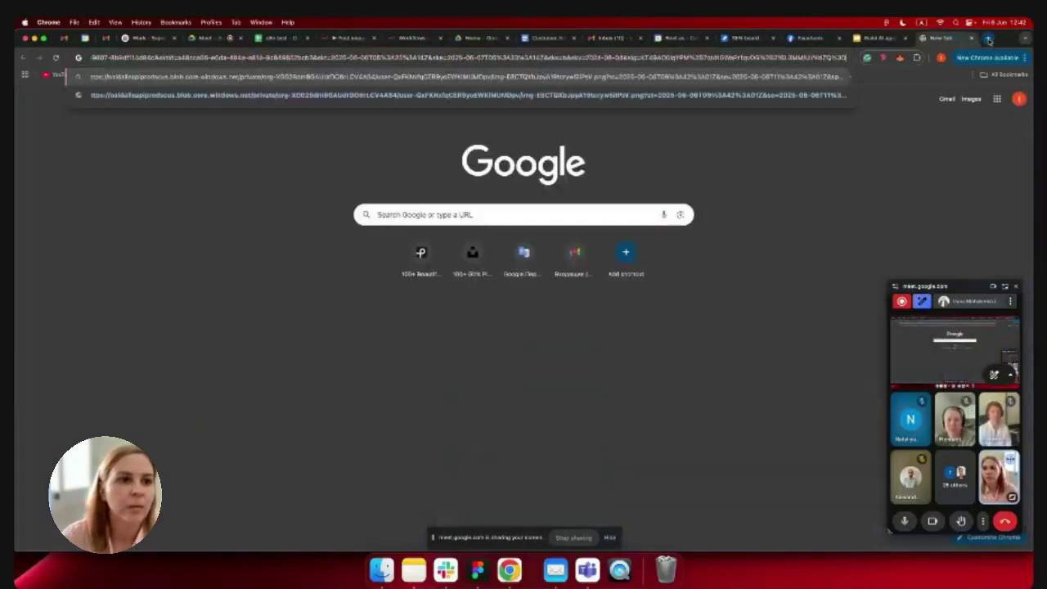
key("Return")
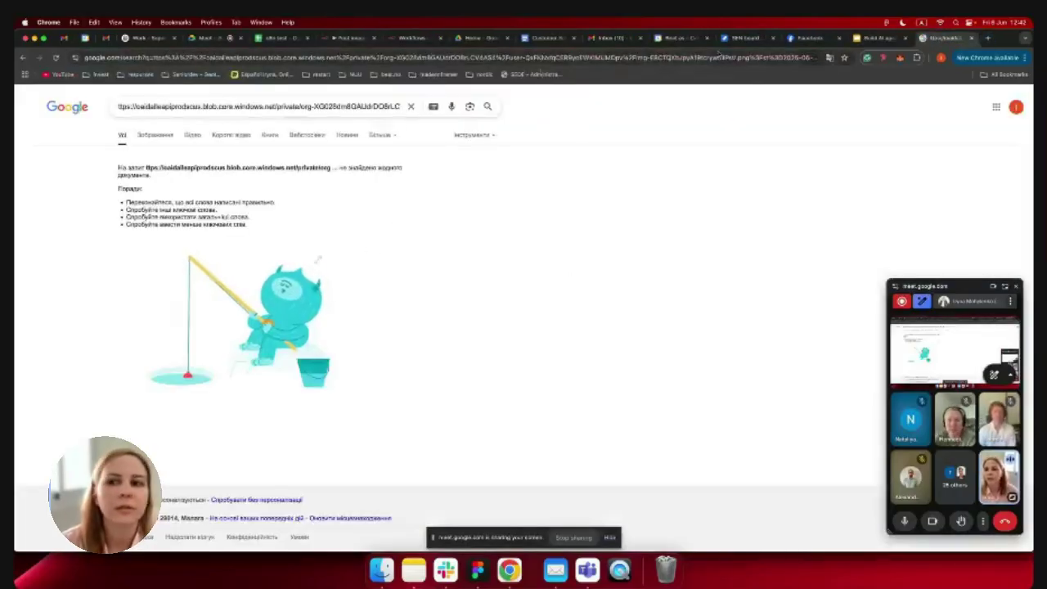
key("super+w")
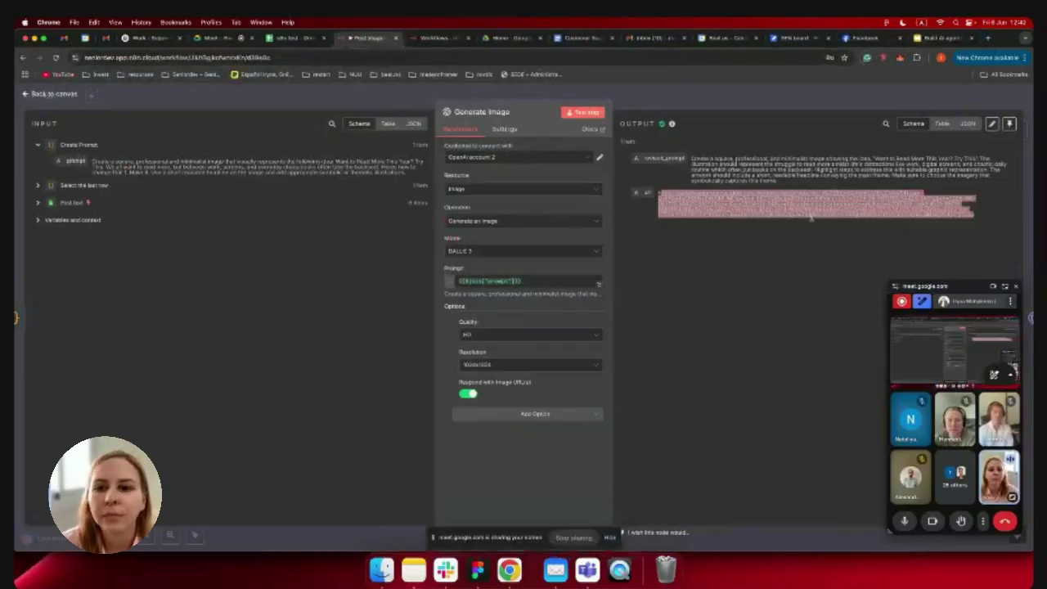
Copy the complete image URL from the Generate Image output, view the image in a new tab and close that tab
left_click_drag(975, 215, 659, 192)
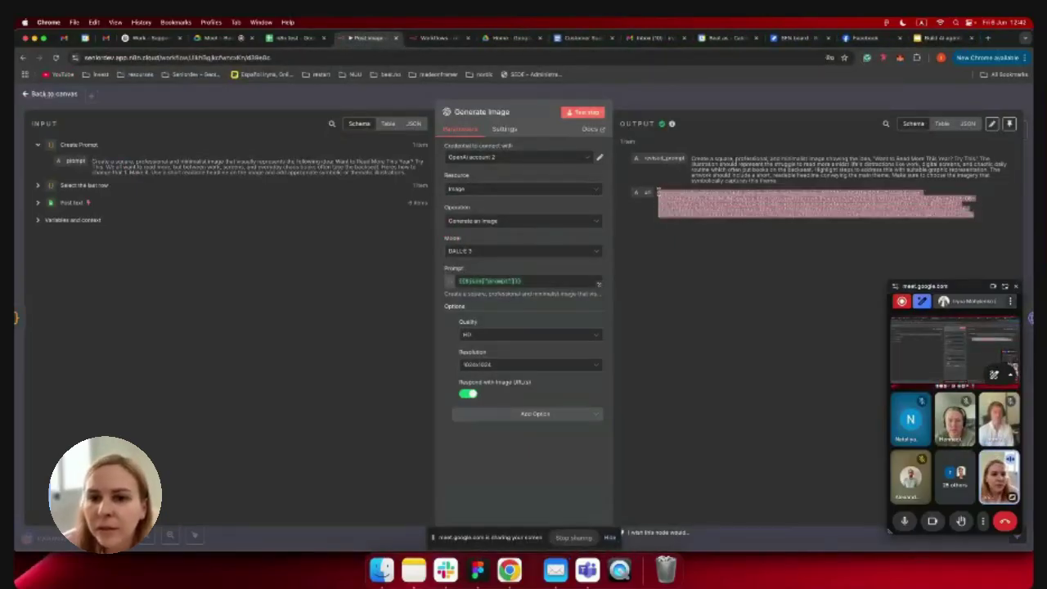
left_click(987, 38)
key("super+v")
key("Return")
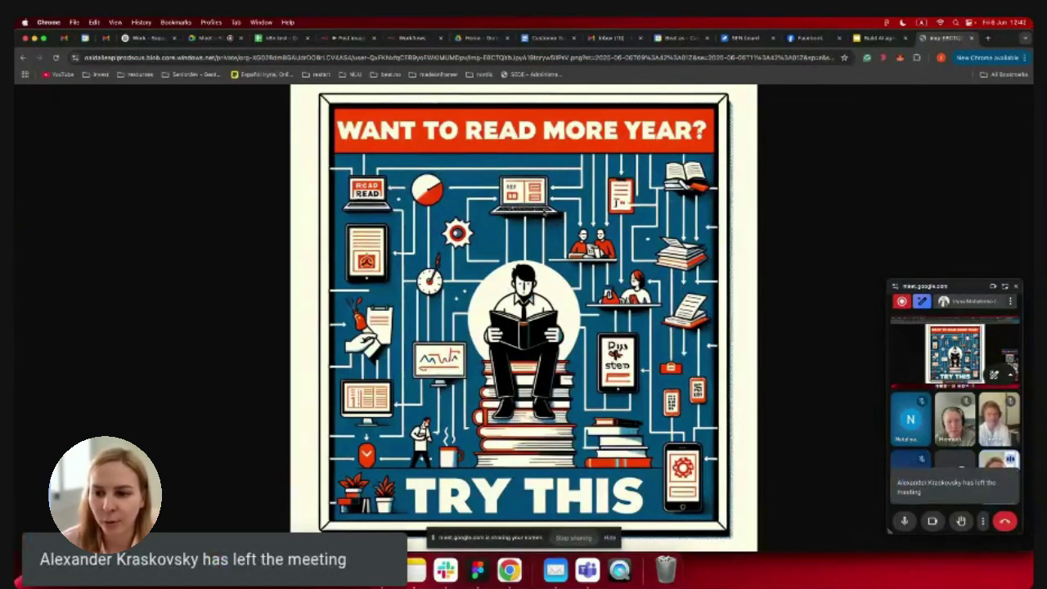
left_click(972, 38)
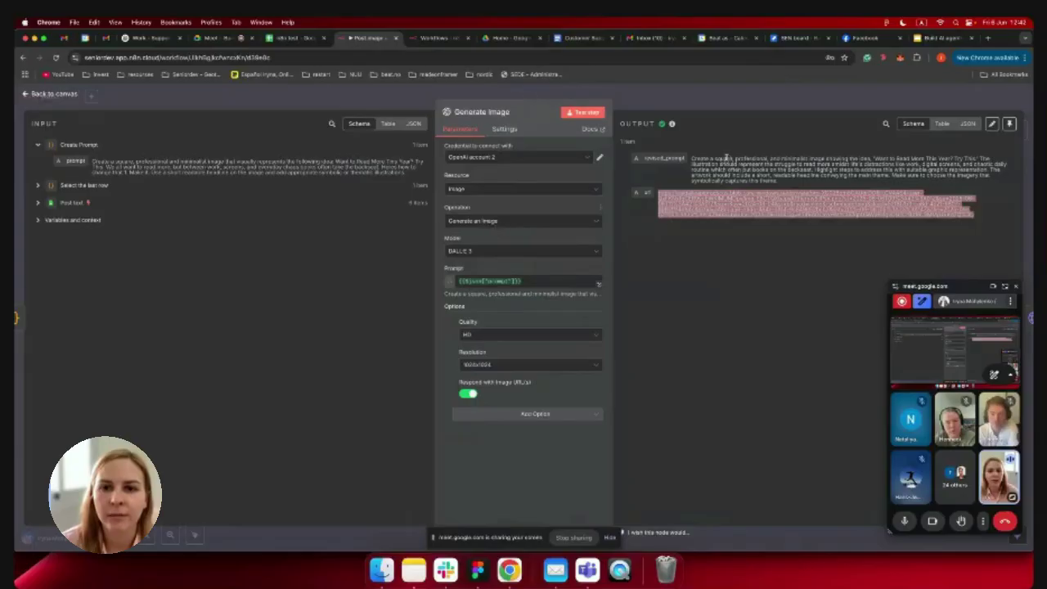
Leave the Generate Image node and run a test of the Post on FB request node to publish the post
left_click(714, 101)
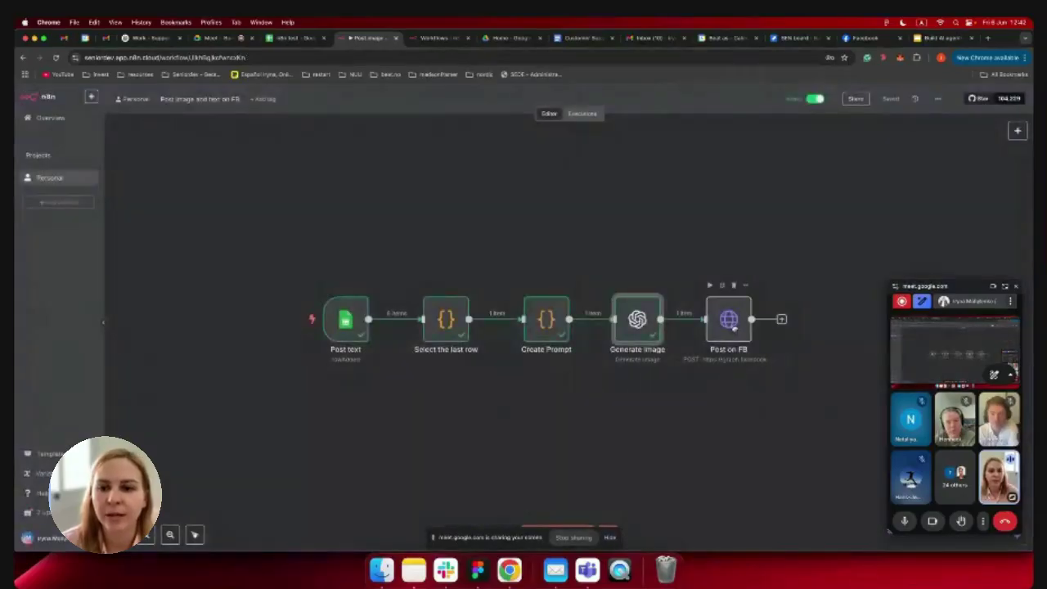
double_click(728, 319)
left_click(583, 112)
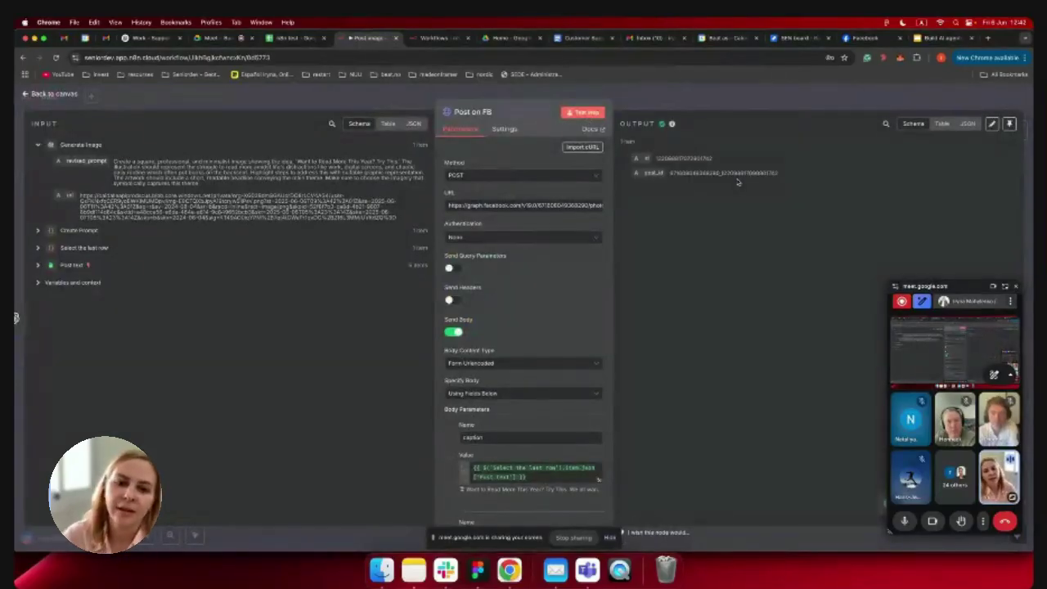
Review the caption, access_token and url body parameters of the Post on FB node
scroll(491, 327, "down", 4)
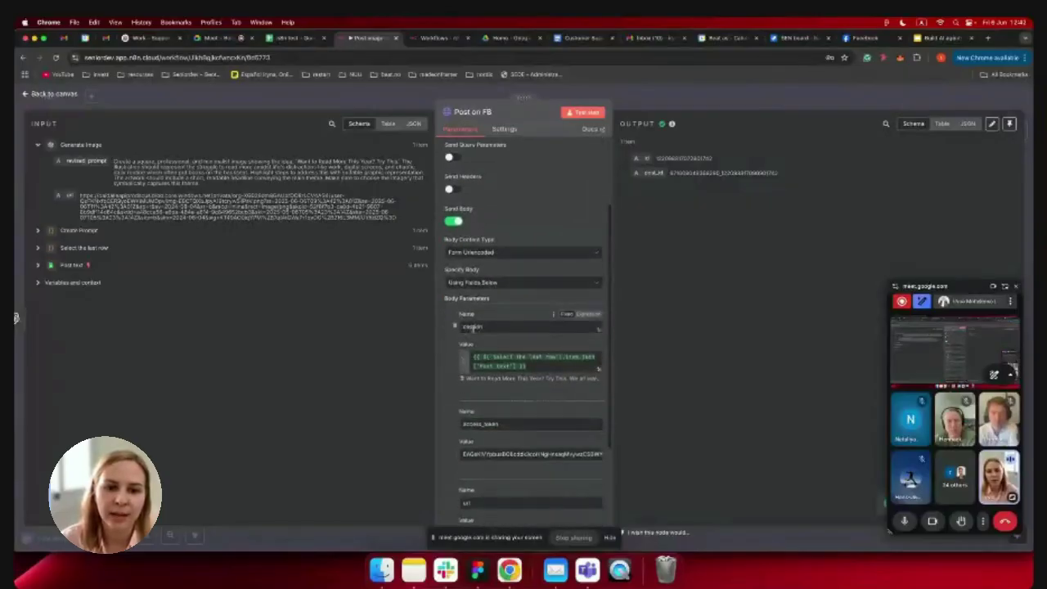
scroll(466, 405, "down", 5)
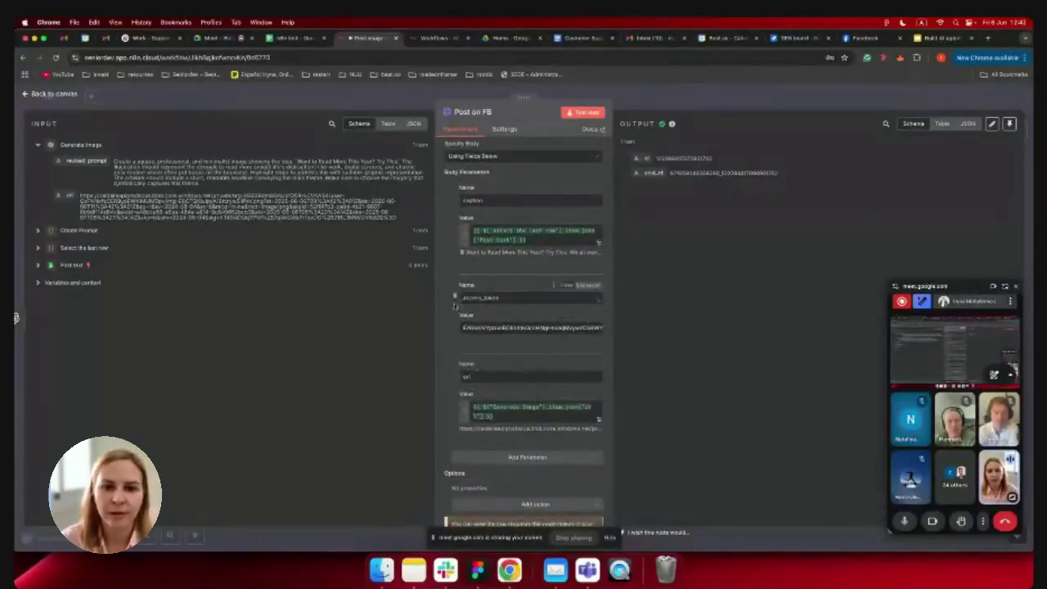
scroll(487, 237, "up", 1)
scroll(497, 241, "up", 8)
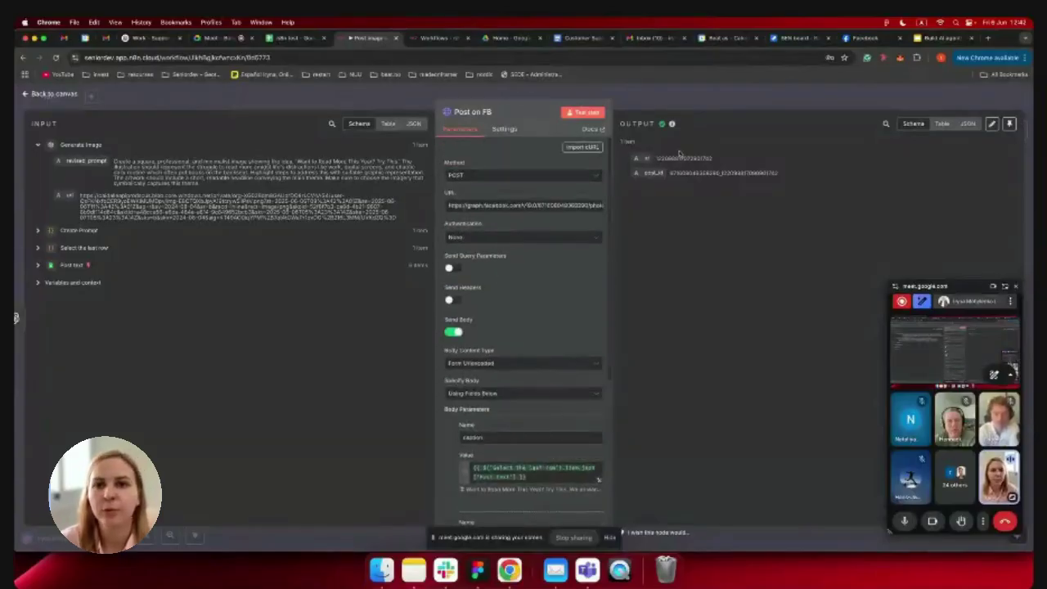
Switch to the Facebook page, reload it and expand the newest post to check its publish time, full text and image
left_click(874, 38)
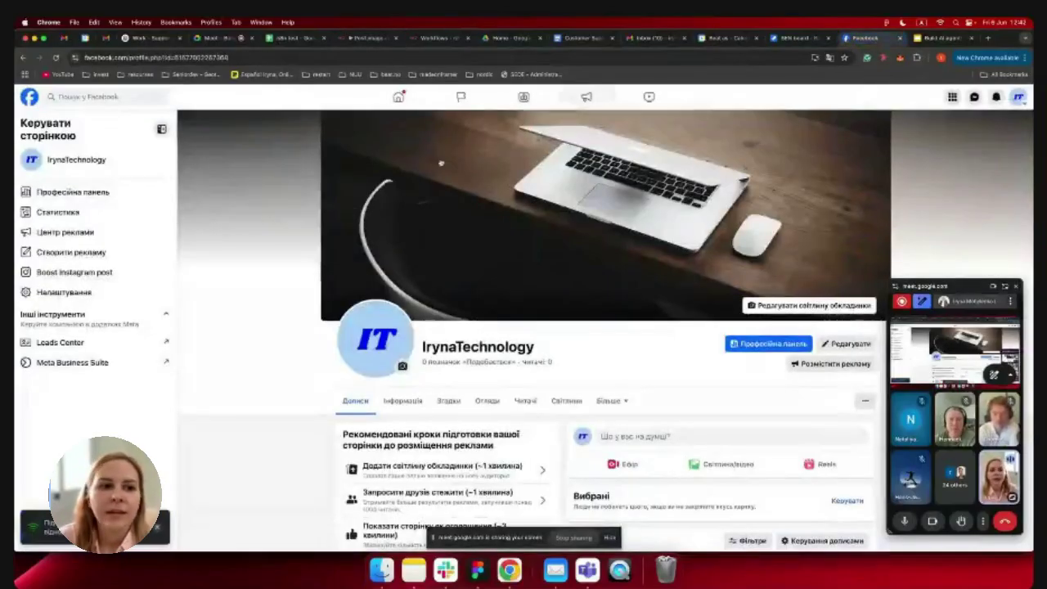
left_click(56, 57)
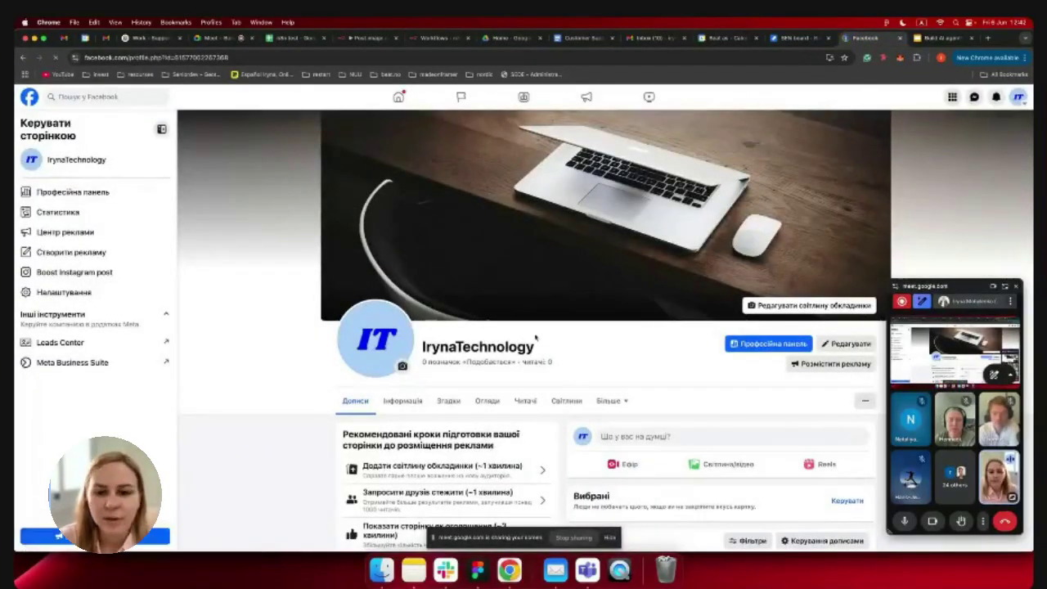
scroll(637, 366, "down", 5)
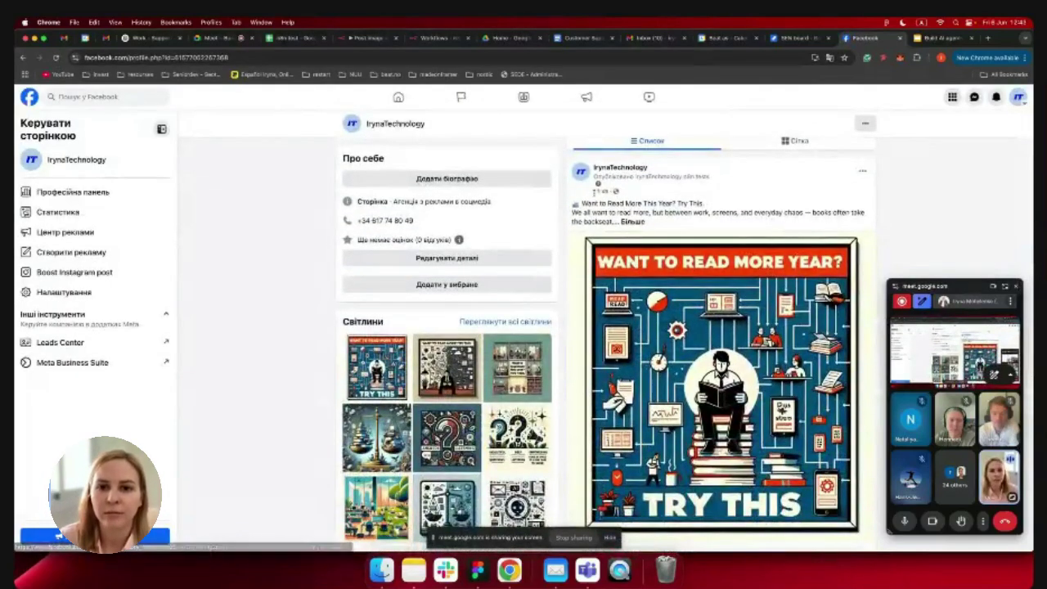
mouse_move(604, 191)
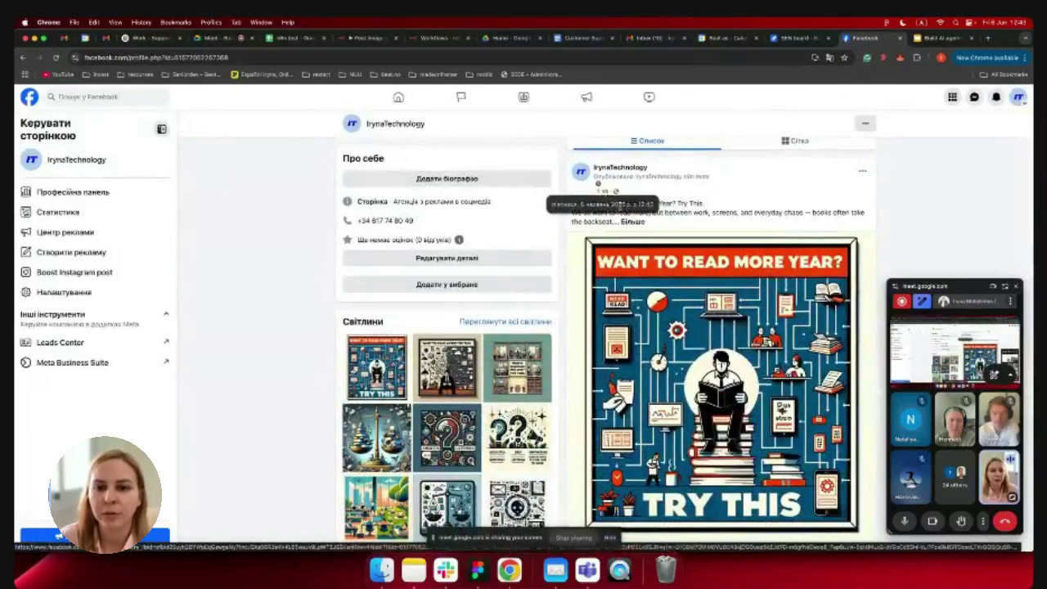
left_click(632, 221)
left_click_drag(577, 202, 732, 293)
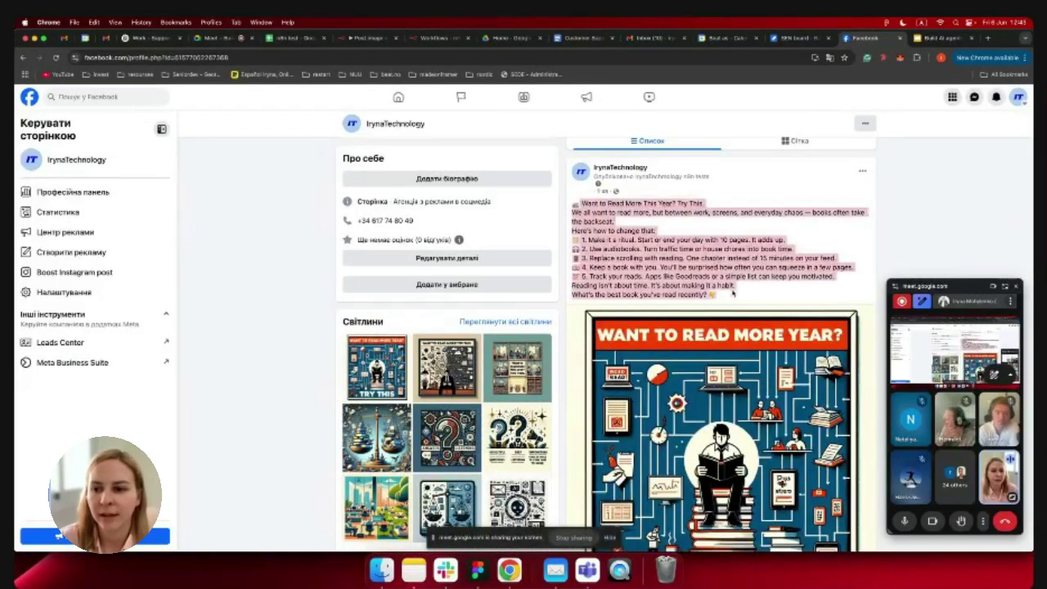
scroll(720, 398, "down", 1)
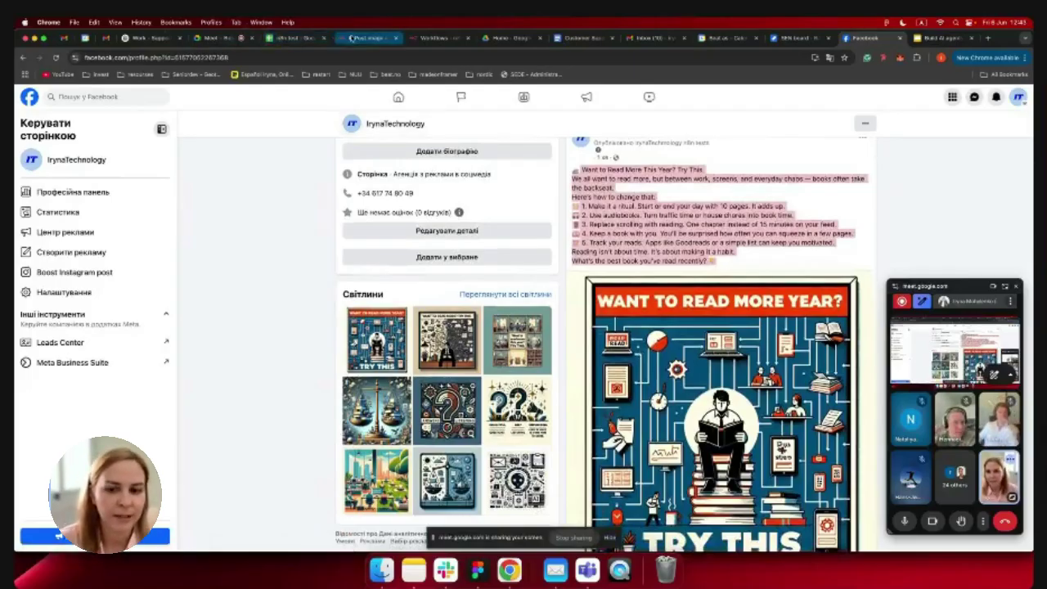
Return to the n8n workflow and leave the Post on FB node to show the whole workflow with its trigger
left_click(369, 37)
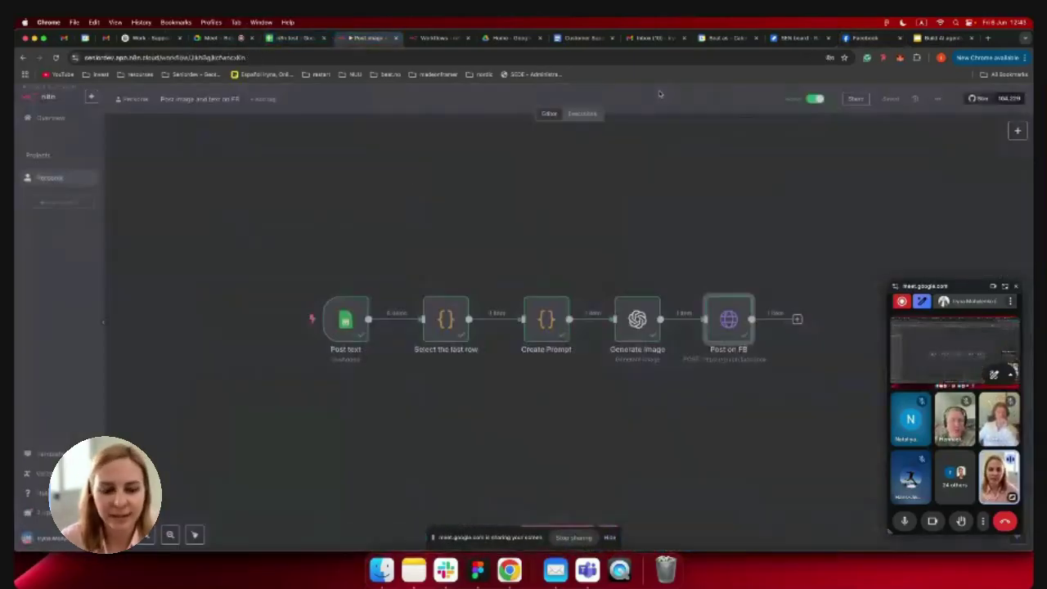
left_click(660, 93)
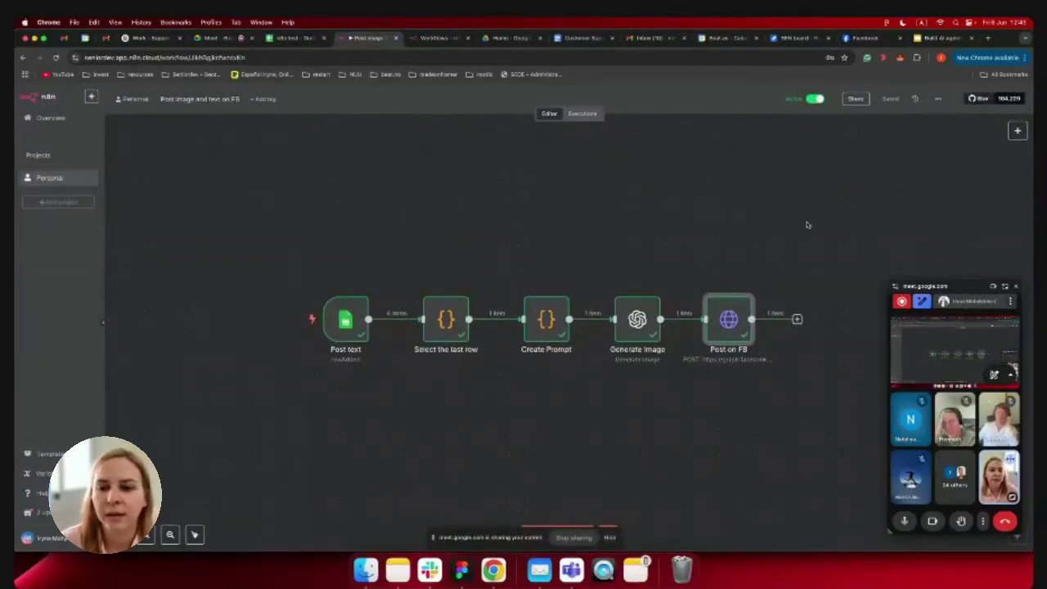
mouse_move(300, 289)
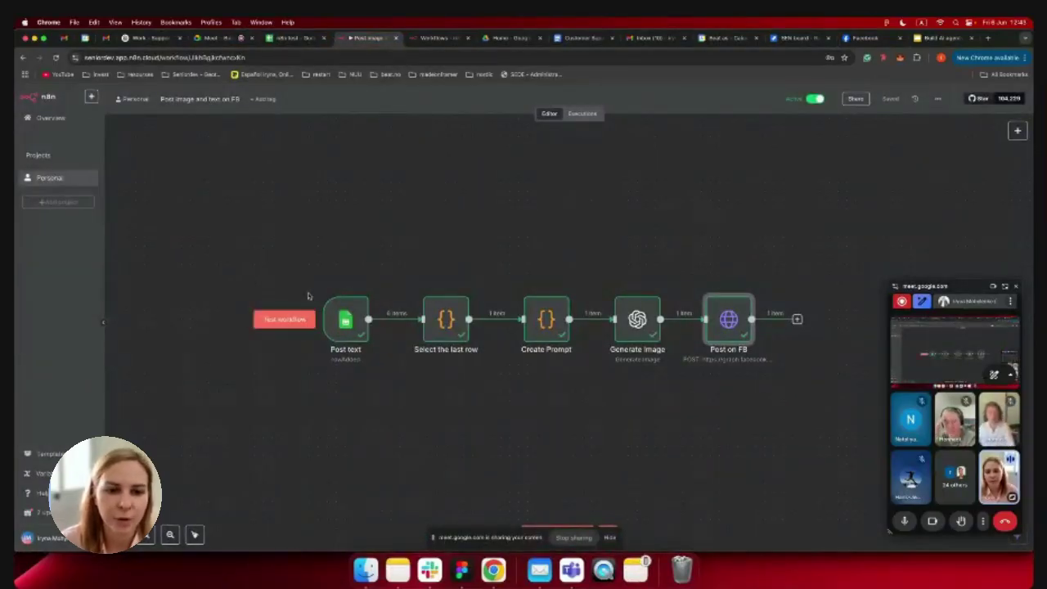
Bring up the n8n test spreadsheet, switch to Notes and copy the whole "Want to Learn a New Language Fast? Here's How." text
left_click(288, 38)
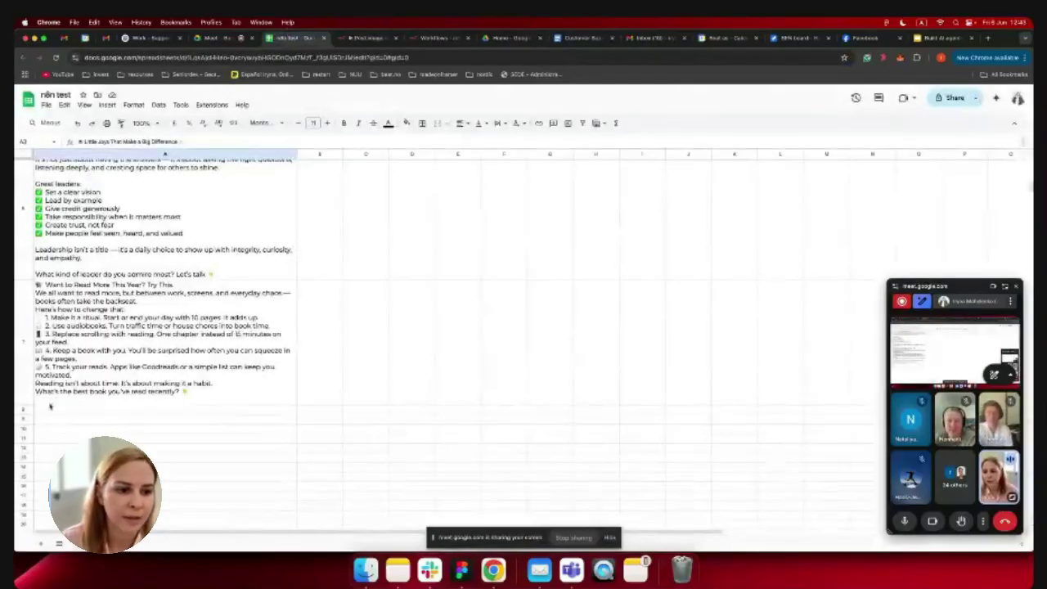
key("super+Tab")
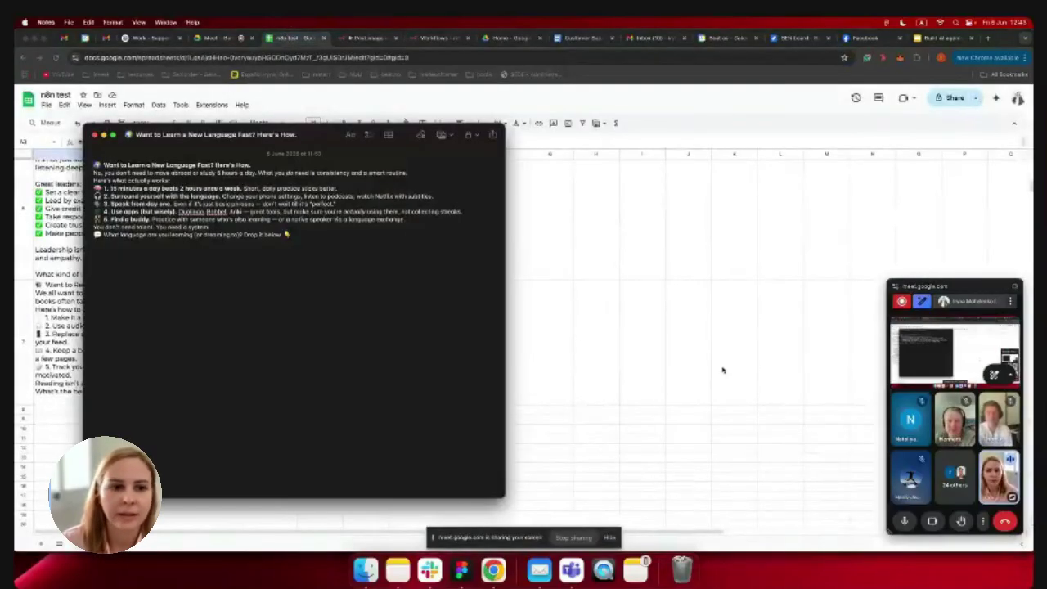
left_click_drag(292, 234, 93, 164)
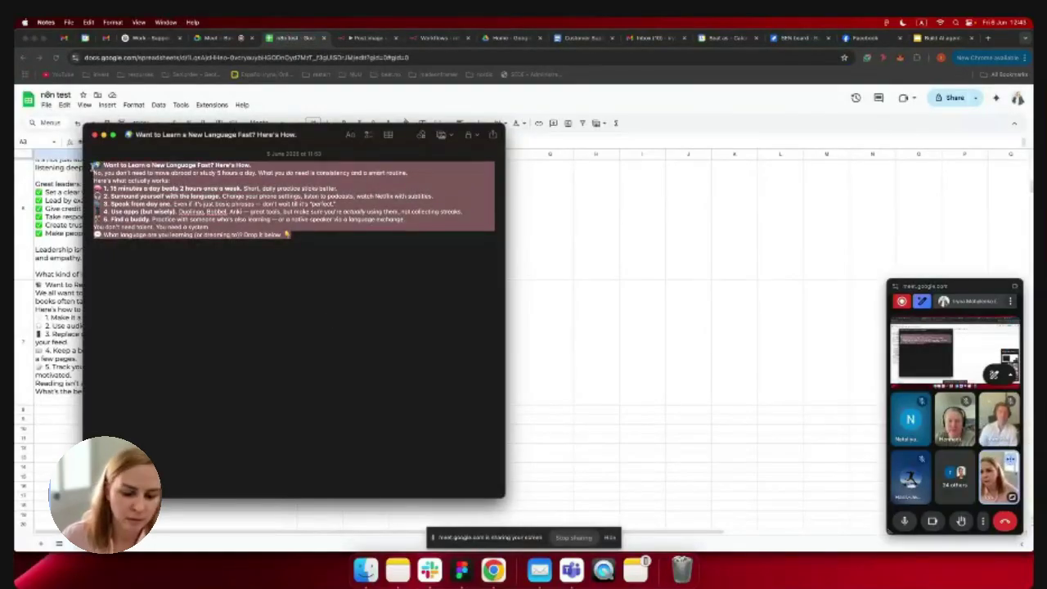
Paste the copied language-learning post into cell A8 of the n8n test spreadsheet and check the new row
left_click(586, 102)
double_click(58, 410)
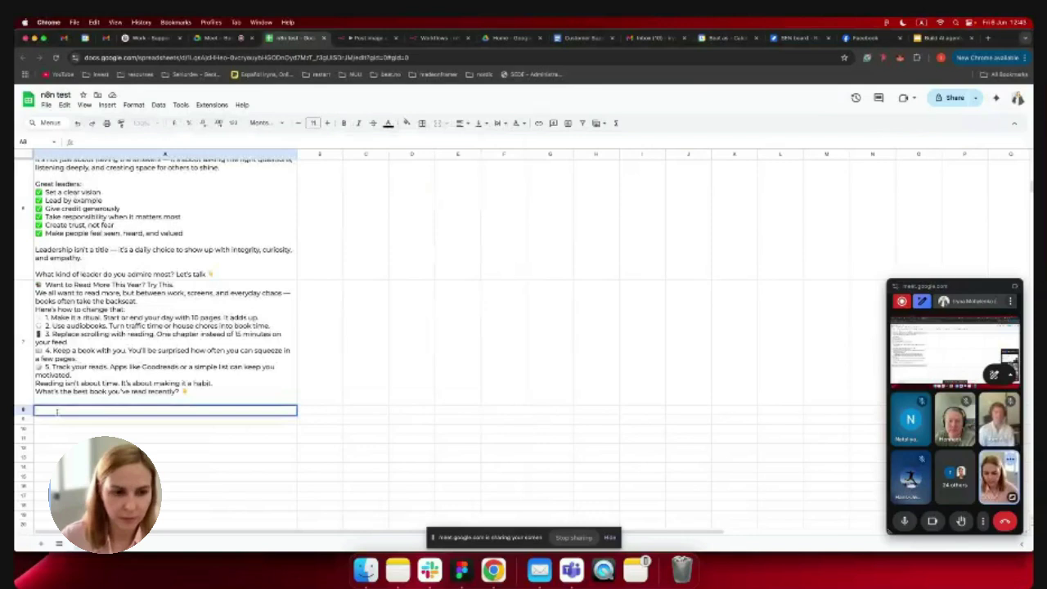
key("super+v")
left_click(469, 275)
scroll(240, 425, "down", 3)
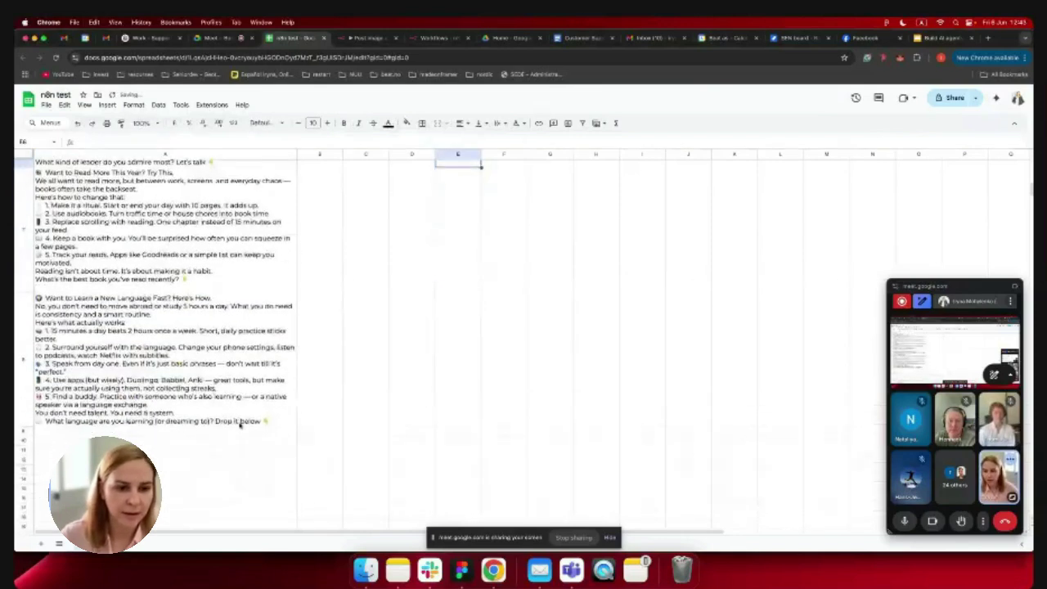
left_click(288, 373)
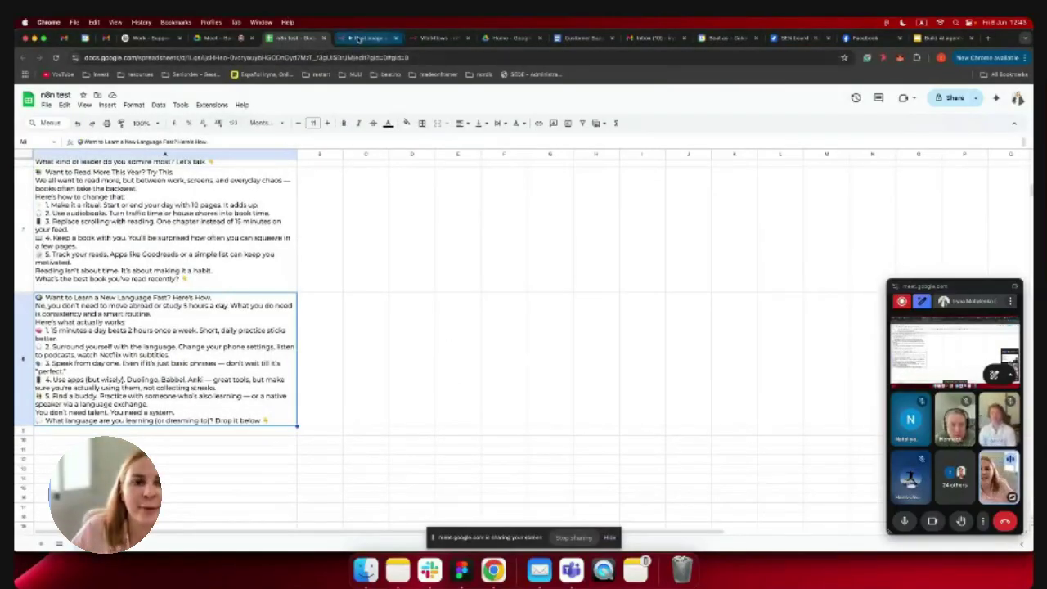
Reload the Facebook page and expand the newest post to check the language-learning text and its generated image
left_click(853, 41)
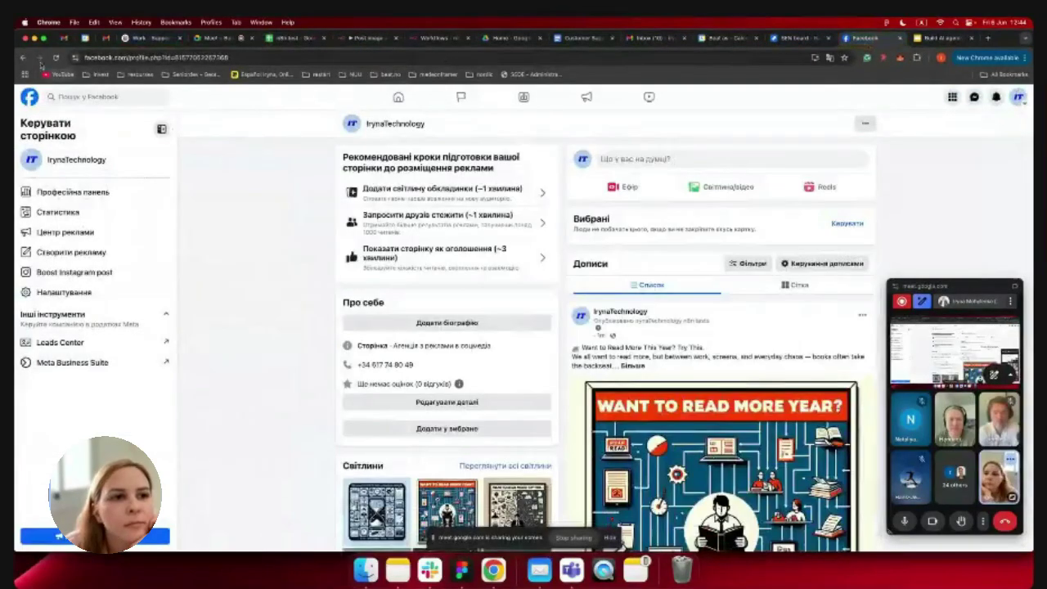
left_click(55, 57)
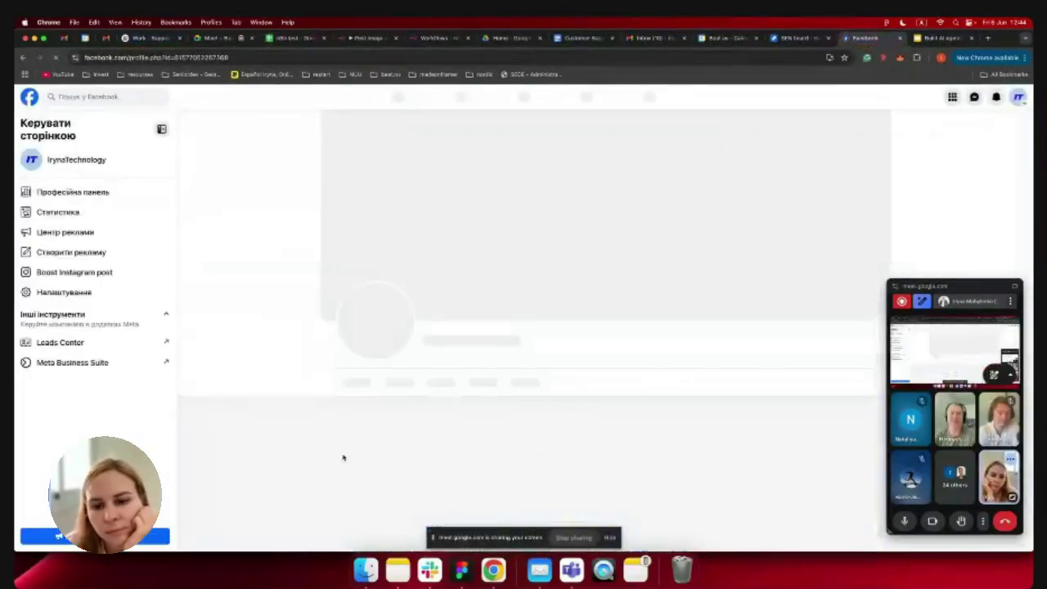
scroll(344, 458, "down", 10)
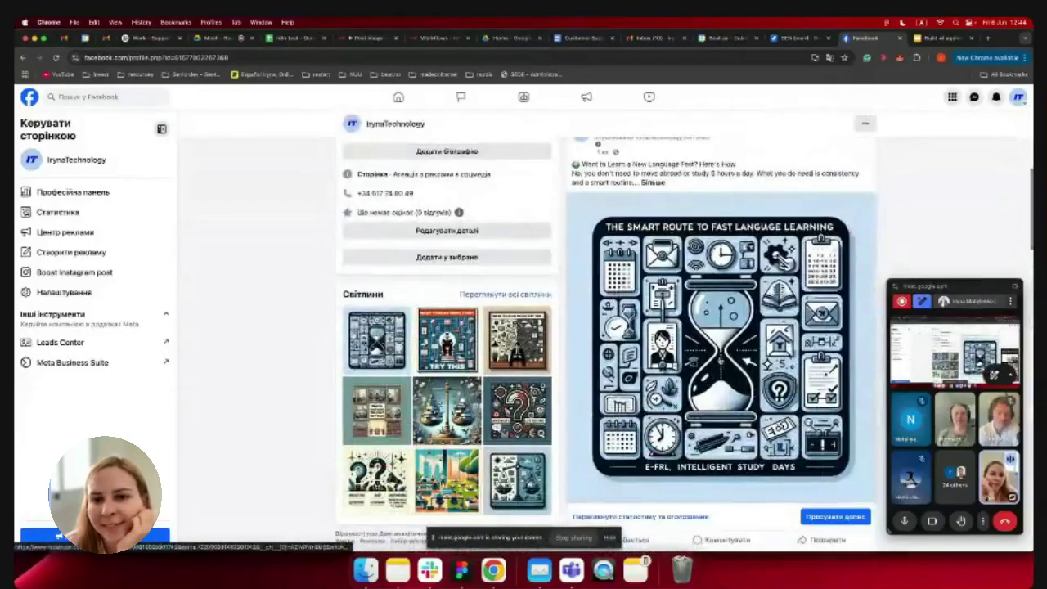
scroll(497, 427, "up", 1)
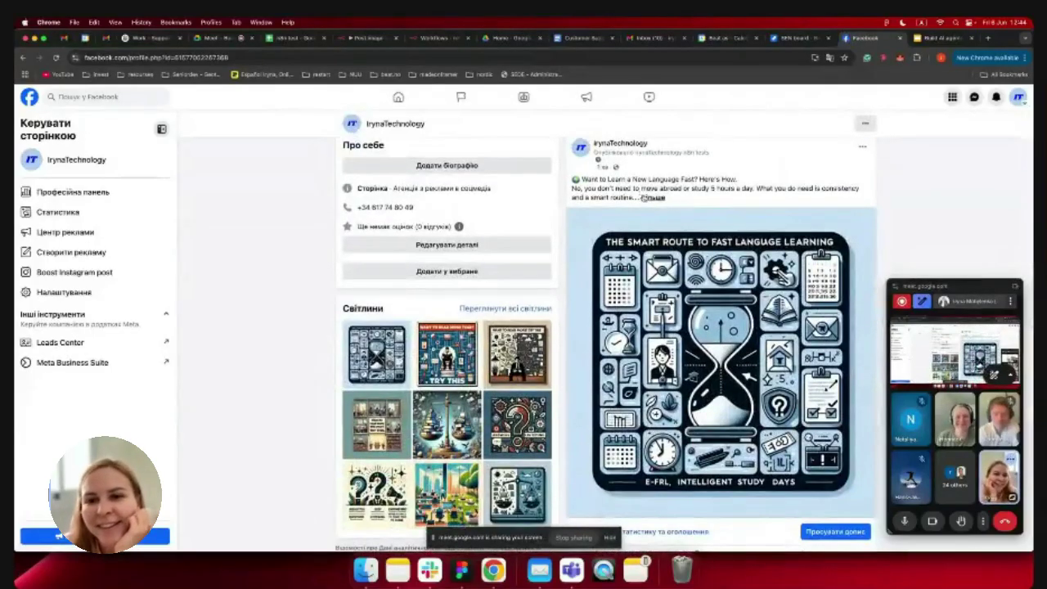
left_click(652, 198)
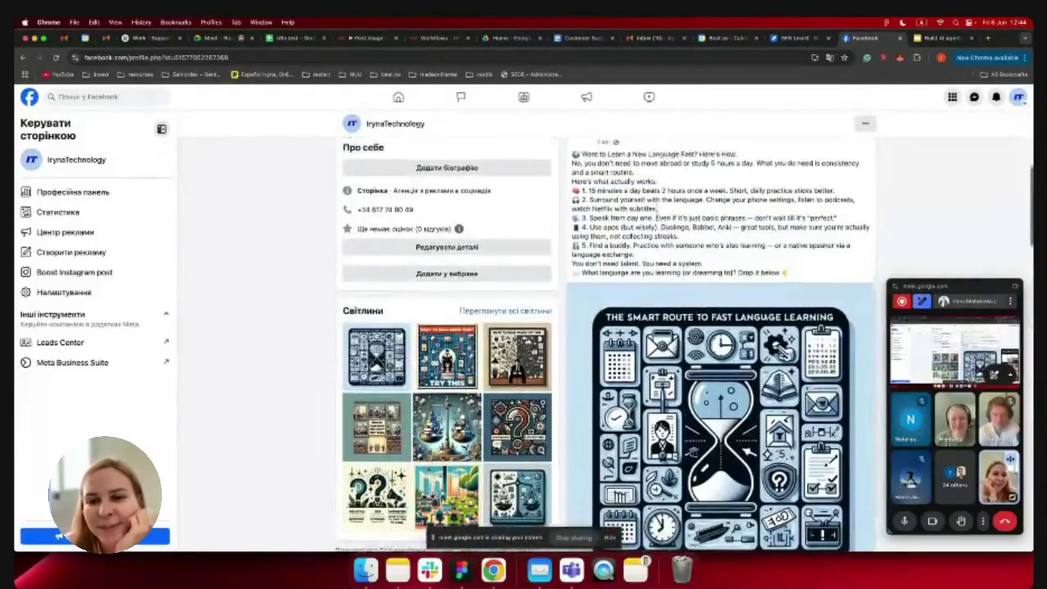
scroll(720, 344, "down", 1)
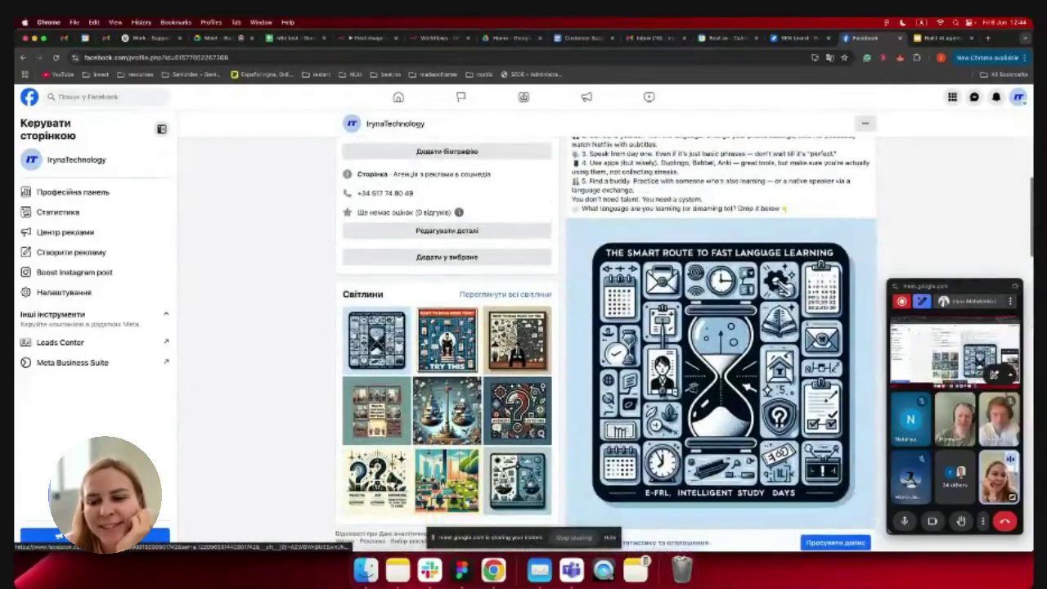
scroll(612, 185, "up", 3)
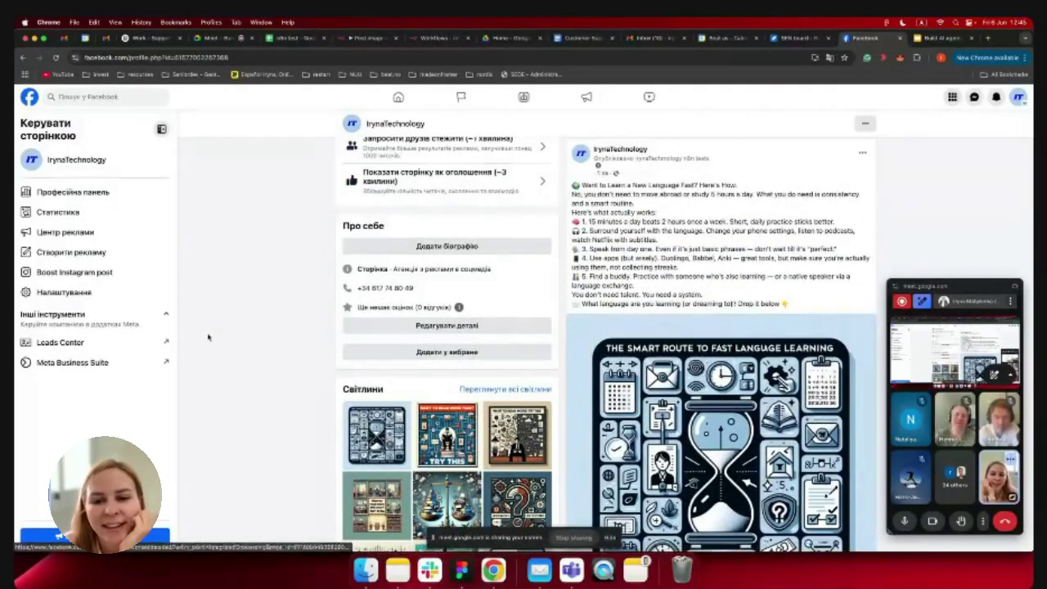
scroll(262, 324, "up", 1)
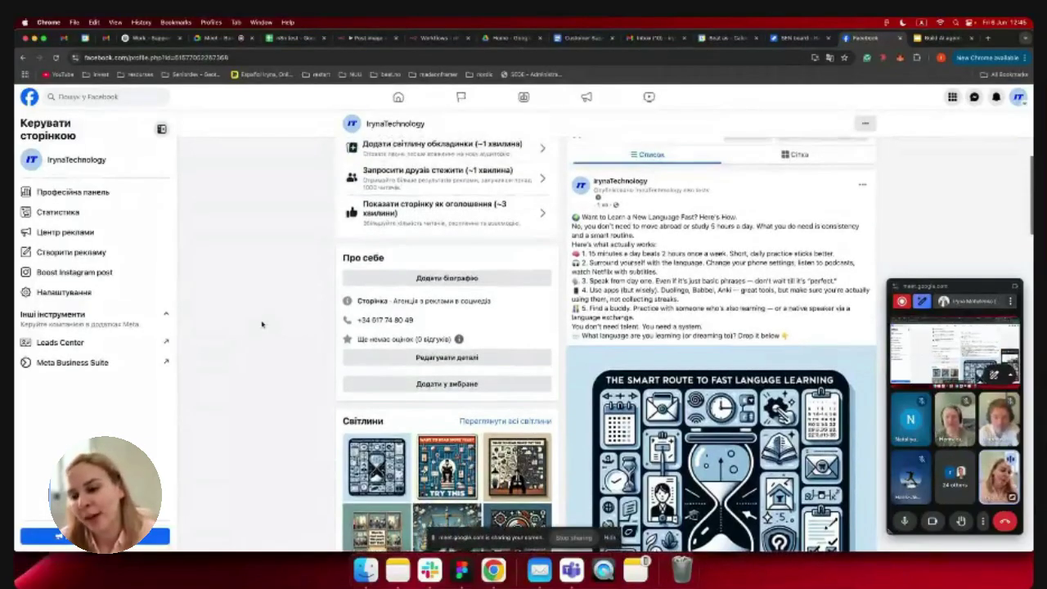
scroll(205, 300, "up", 3)
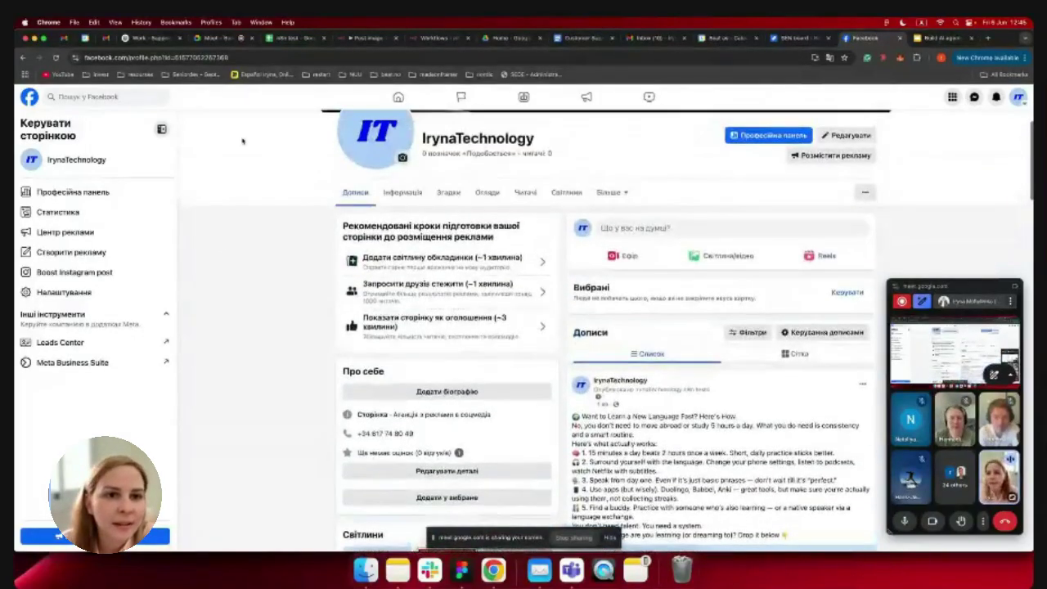
Return to n8n, open the Support Mail workflow from the Personal project and show all of its nodes
left_click(365, 39)
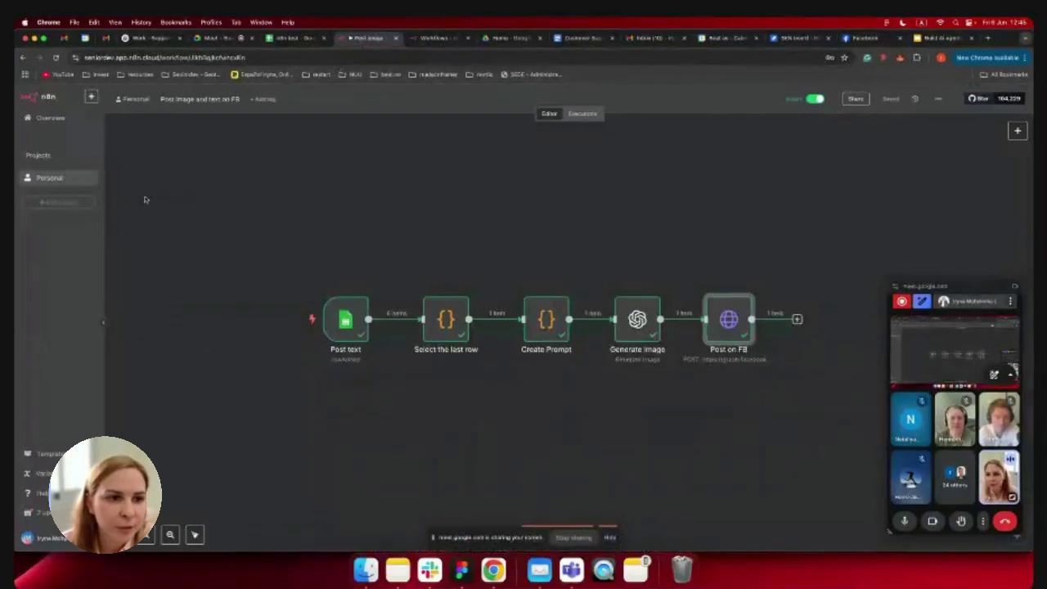
left_click(74, 178)
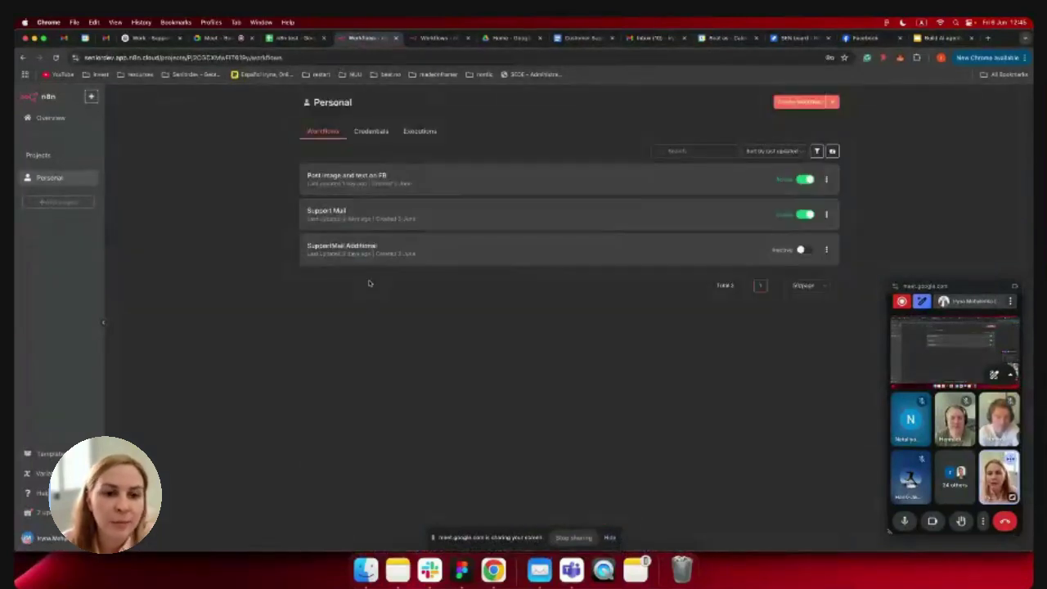
left_click(347, 219)
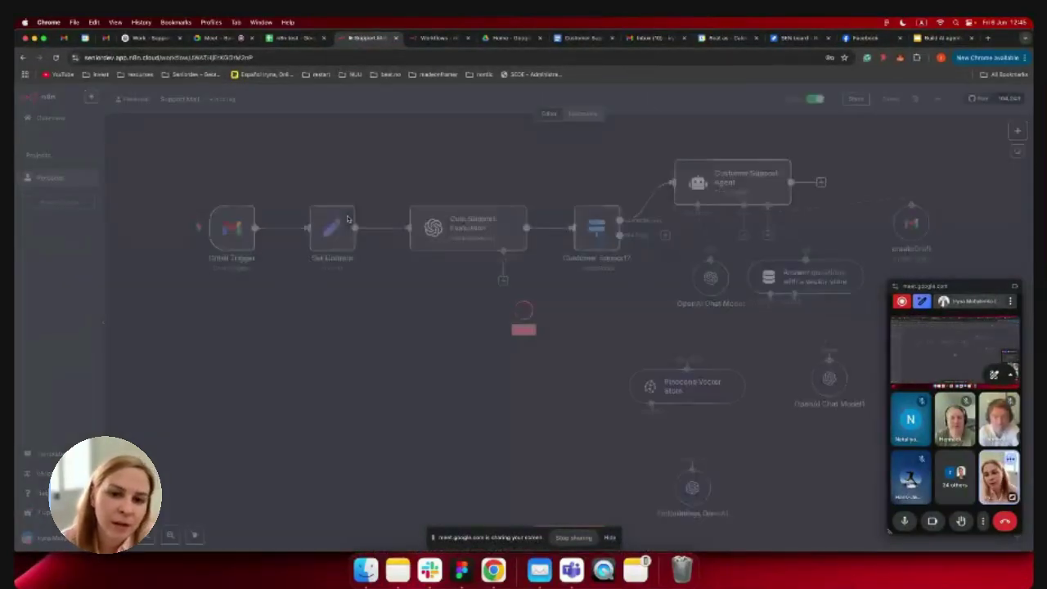
scroll(445, 469, "down", 1)
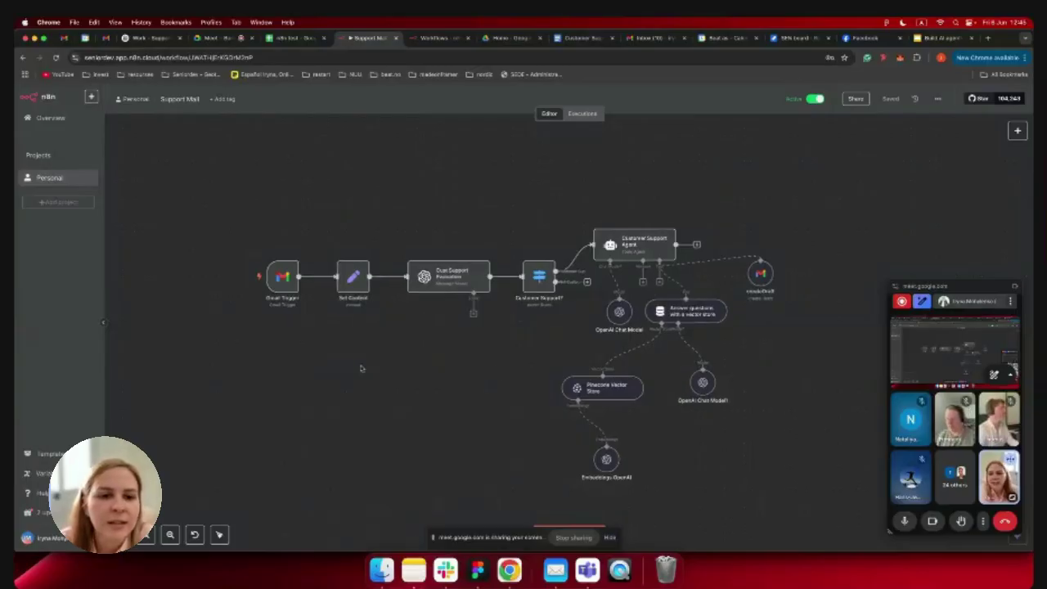
scroll(361, 368, "down", 1)
scroll(361, 368, "left", 1)
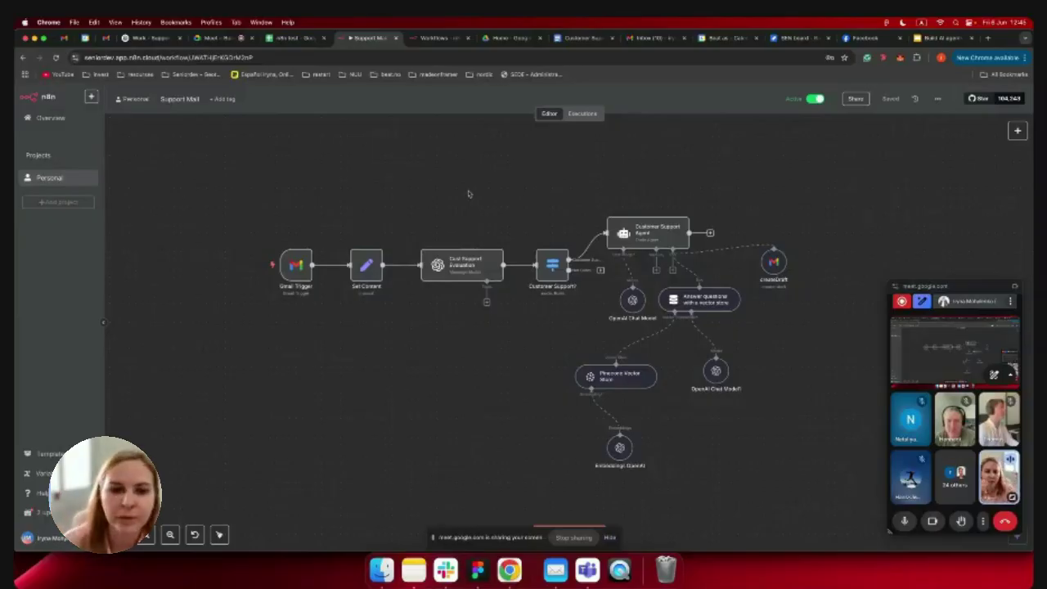
Open the Cust Support Evaluation node, enlarge its system prompt and highlight the instruction about analyzing the email content
double_click(457, 269)
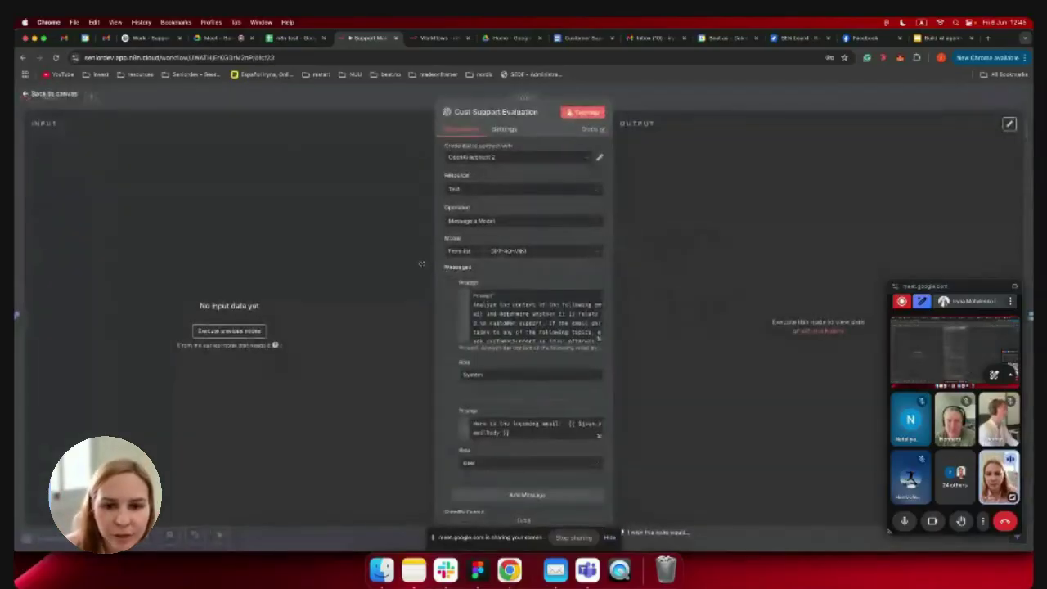
left_click(600, 336)
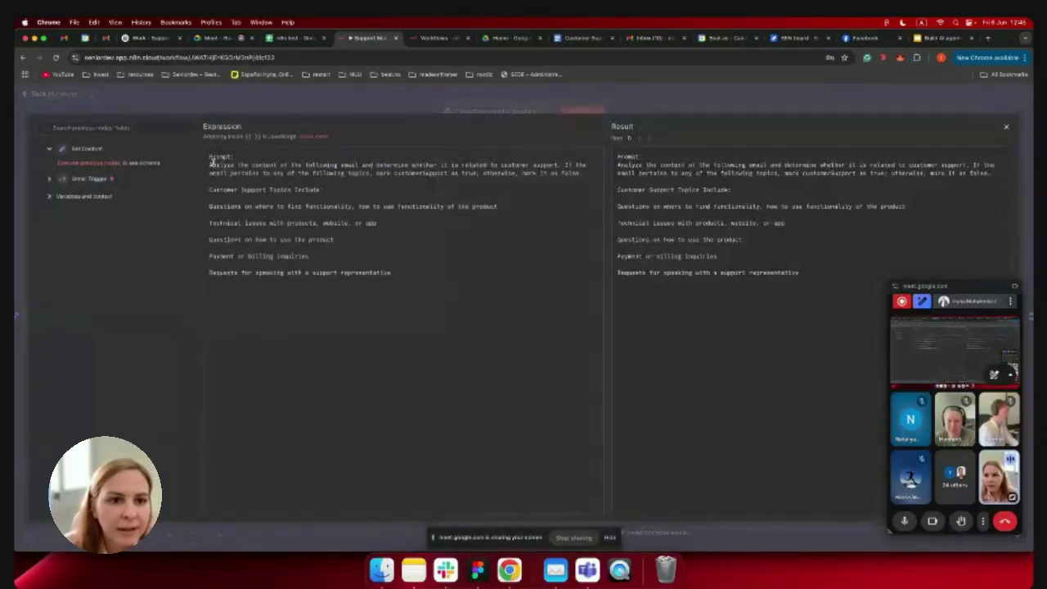
left_click_drag(210, 165, 376, 174)
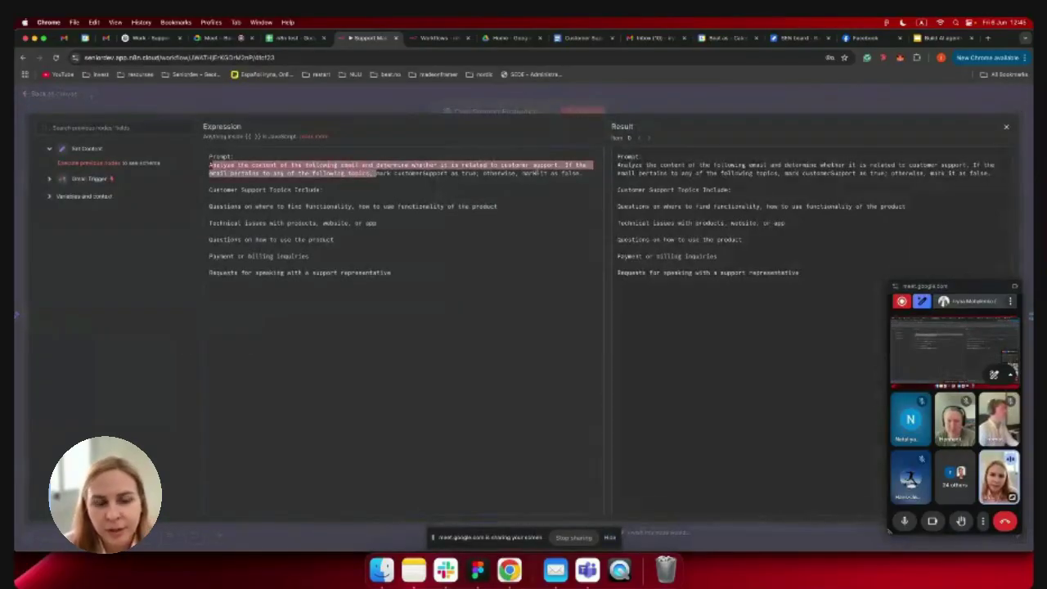
Highlight the list of customer support topics in the system prompt and close the Cust Support Evaluation node to return to the canvas
left_click_drag(210, 205, 402, 277)
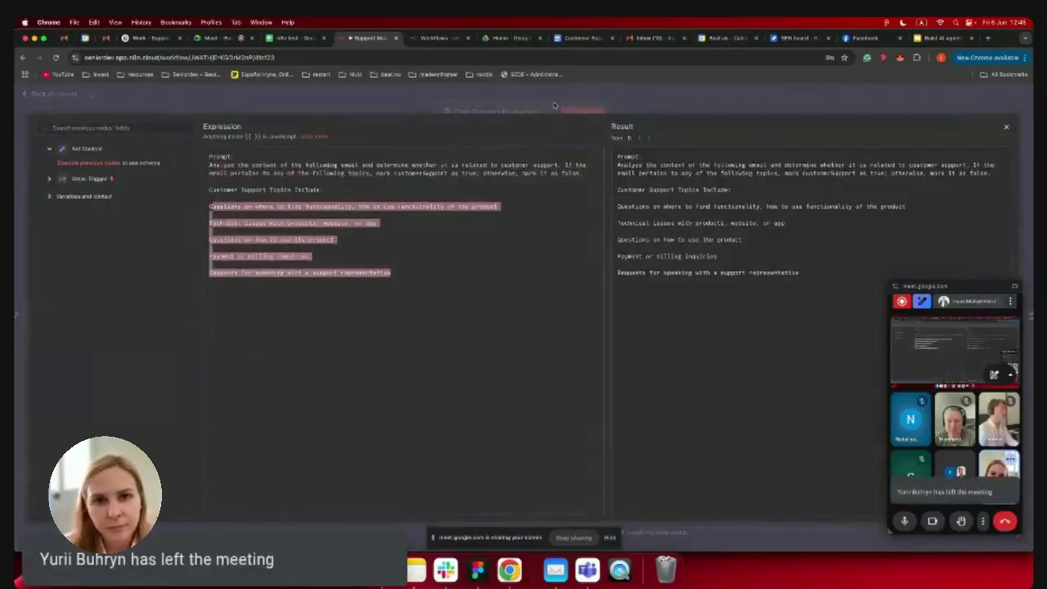
left_click(554, 106)
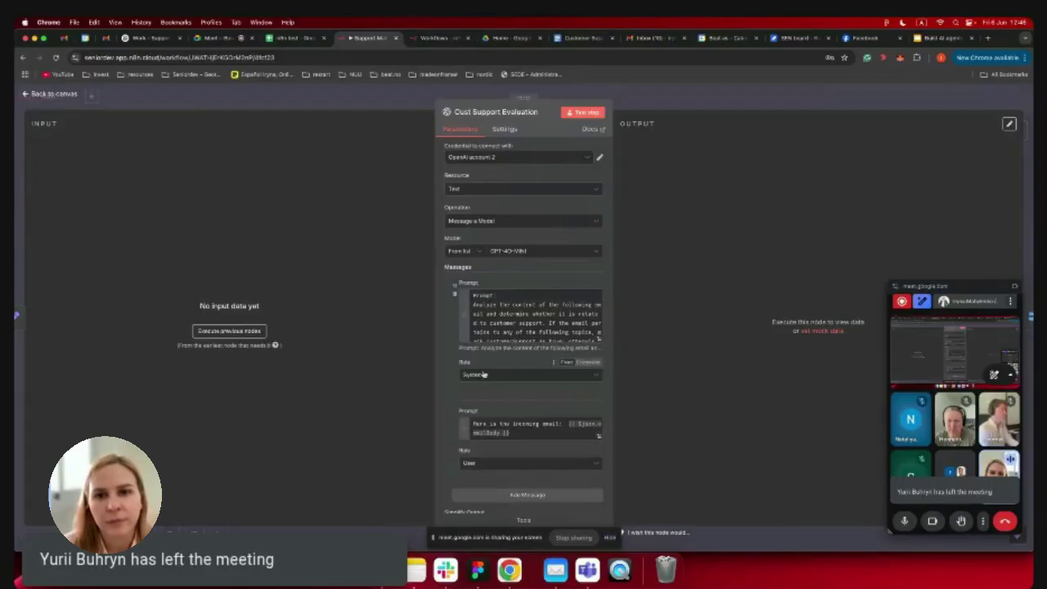
left_click(712, 99)
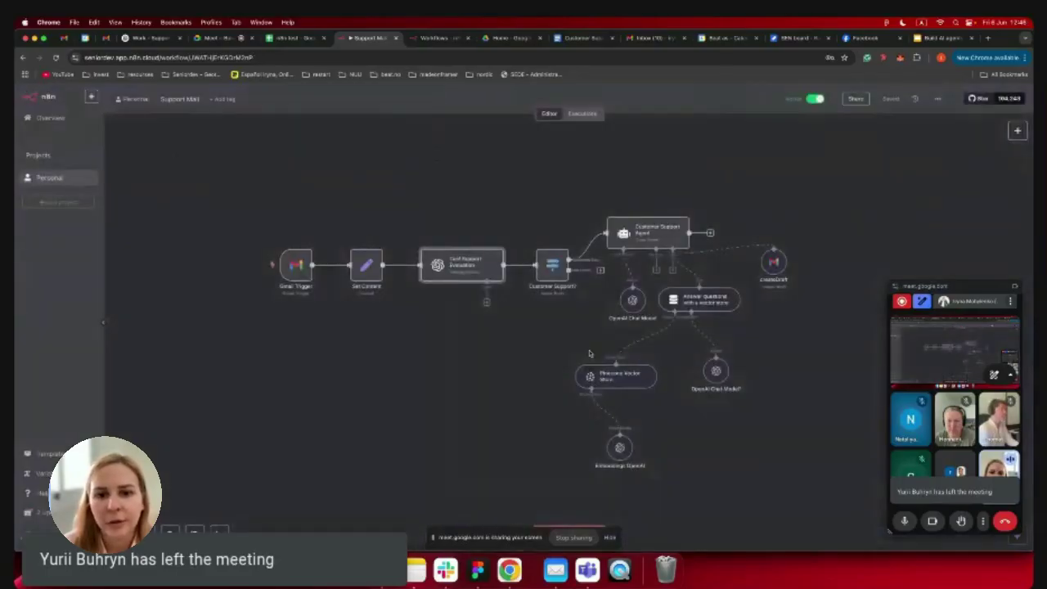
Examine the Customer Support? branches and the Customer Support Agent with its connected vector store, chat model and createDraft nodes
scroll(585, 250, "up", 5)
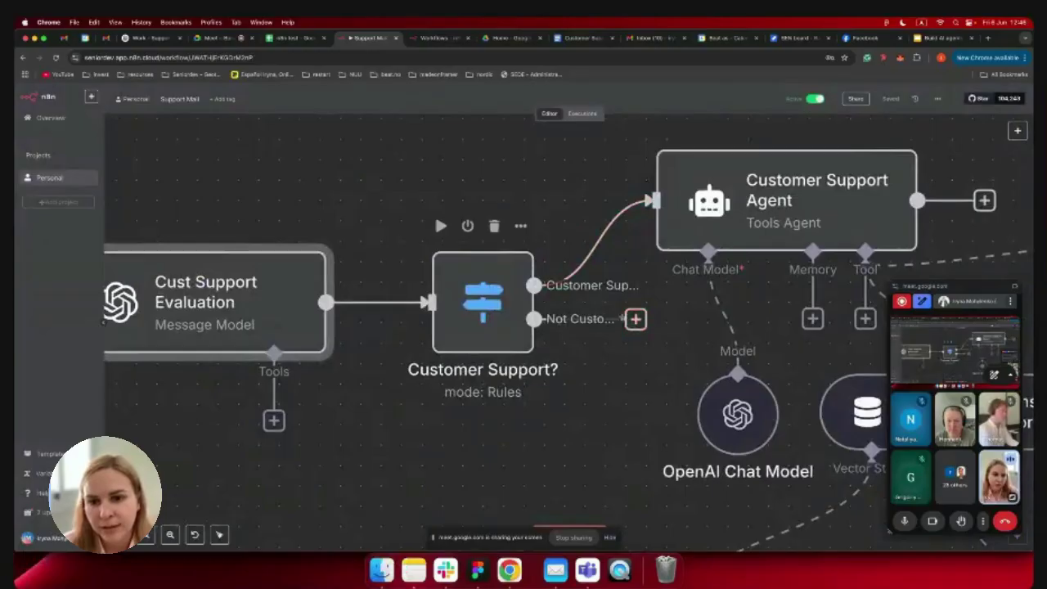
scroll(631, 325, "down", 5)
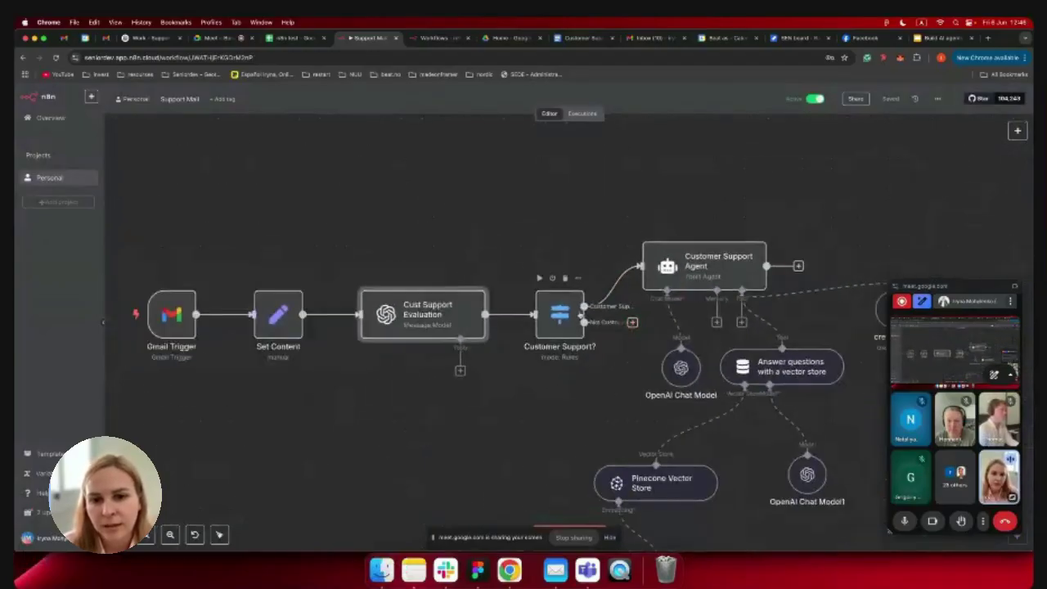
scroll(694, 264, "down", 2)
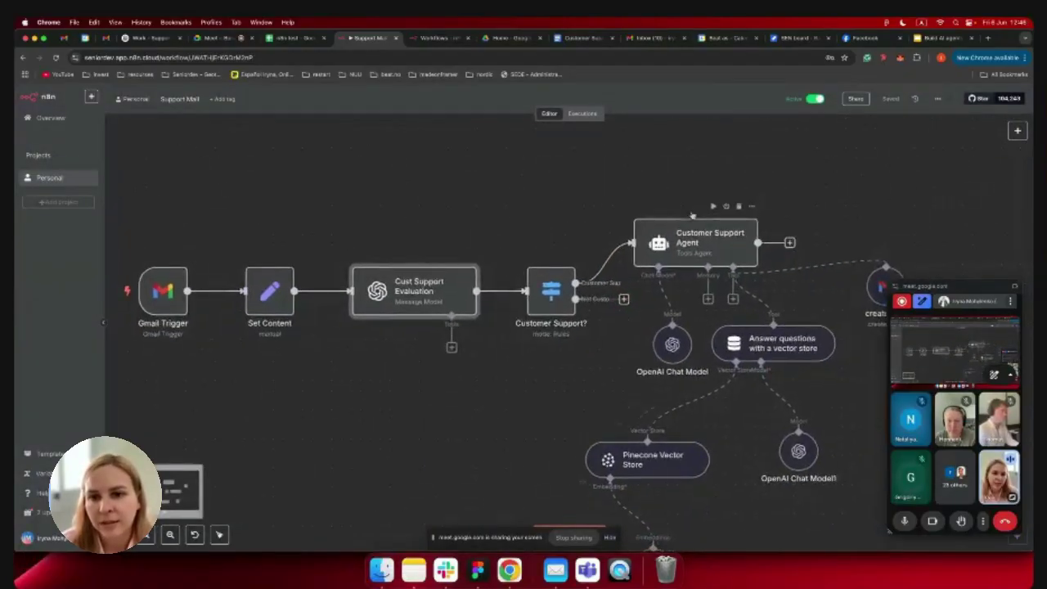
scroll(694, 264, "down", 2)
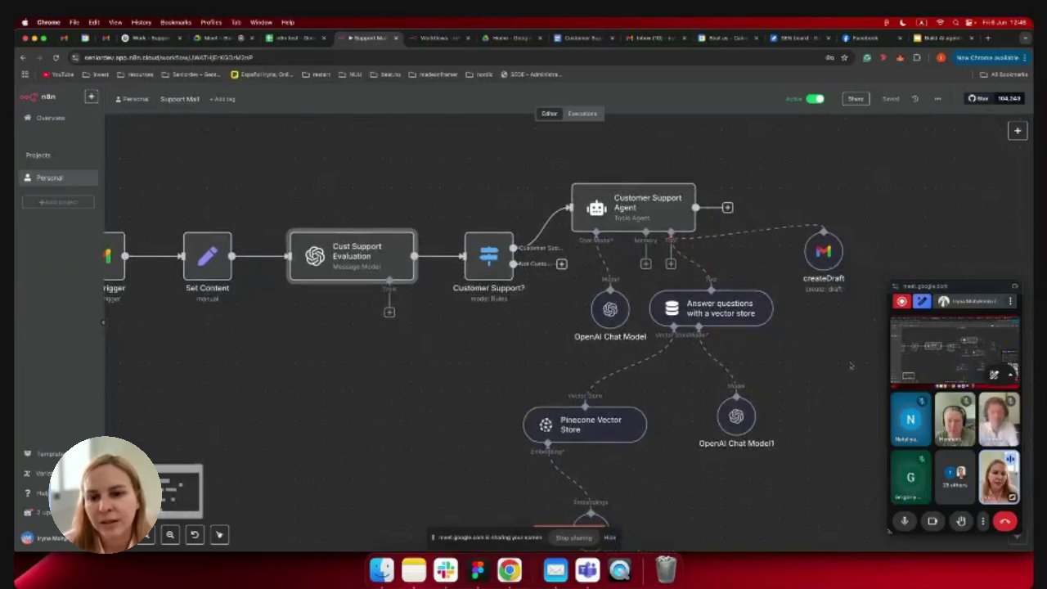
scroll(556, 254, "down", 3)
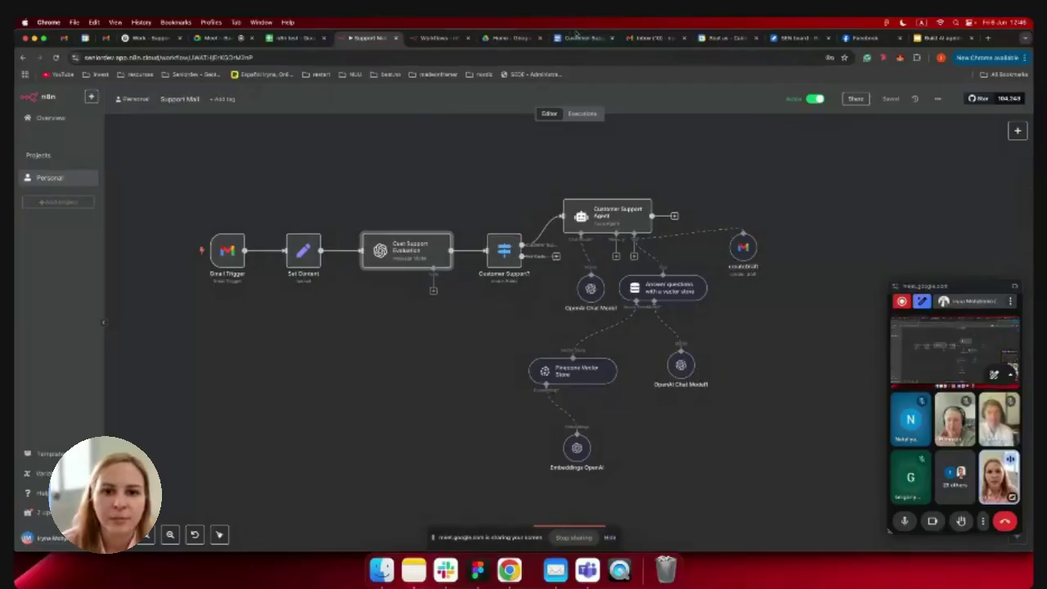
Review the Customer Support n8n document in Google Docs, highlighting the policy title and the FAQs heading, and return to the Support Mail workflow
left_click(586, 38)
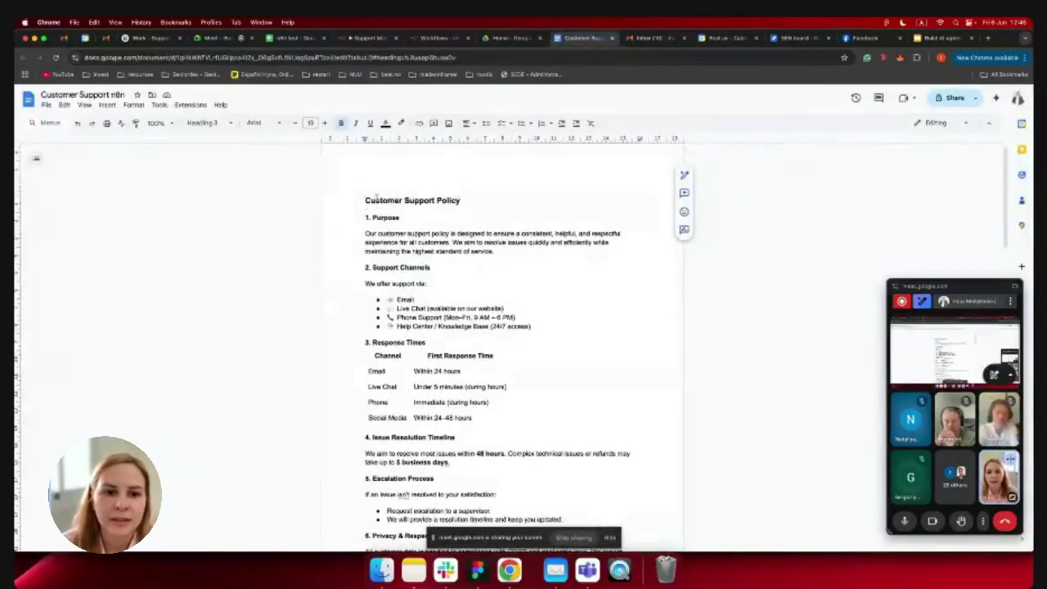
left_click_drag(364, 200, 448, 200)
scroll(455, 340, "down", 15)
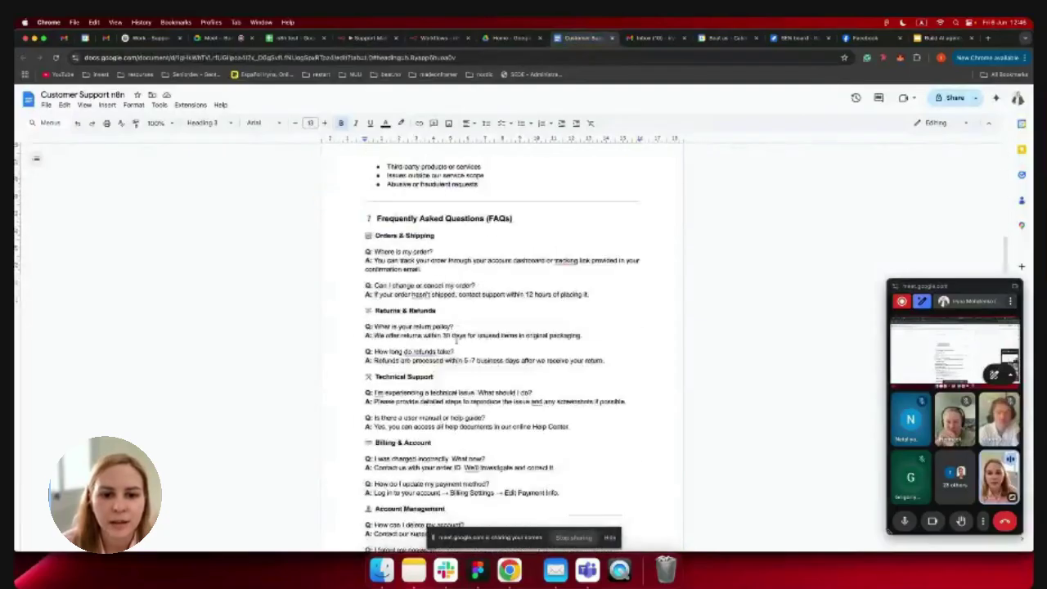
scroll(455, 342, "up", 5)
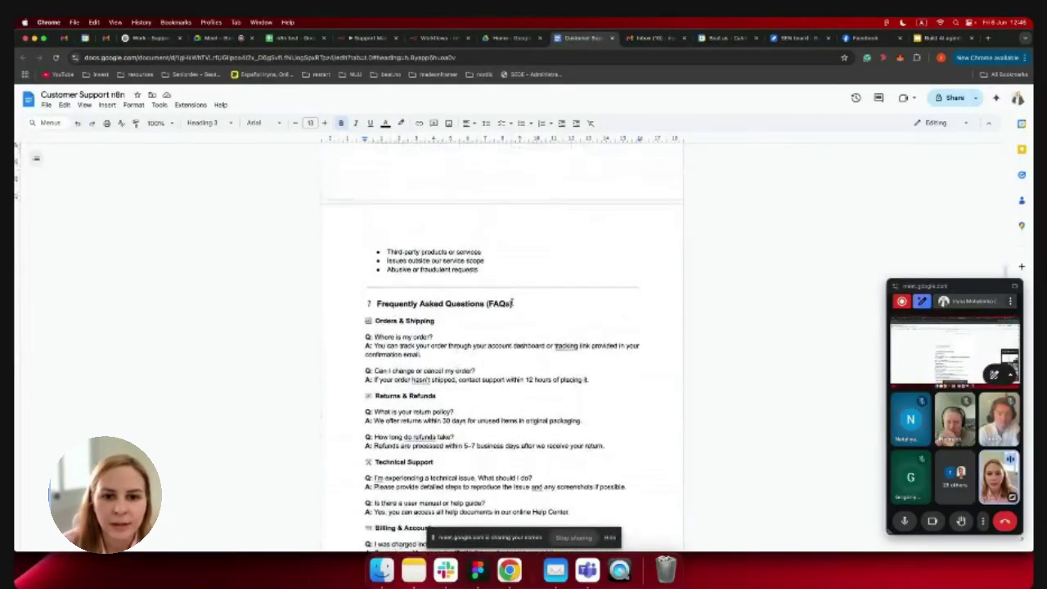
left_click_drag(513, 303, 408, 303)
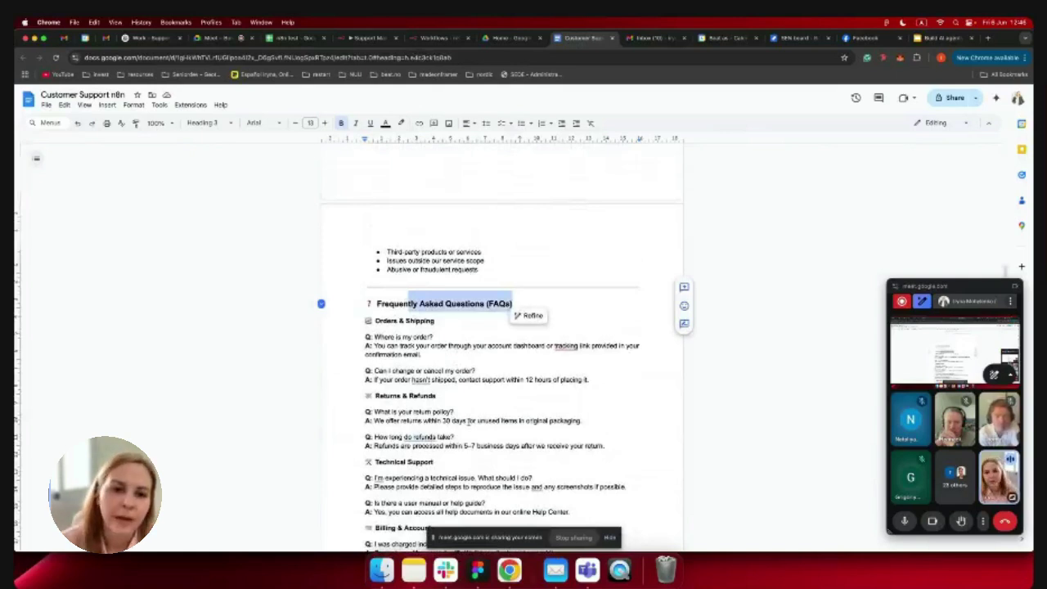
scroll(516, 213, "up", 10)
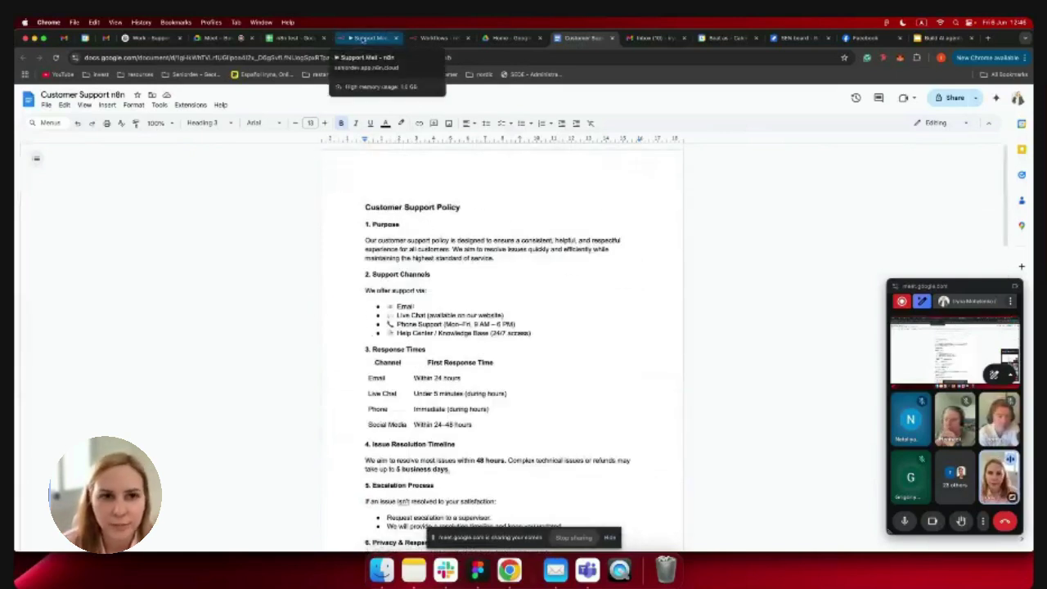
left_click(365, 38)
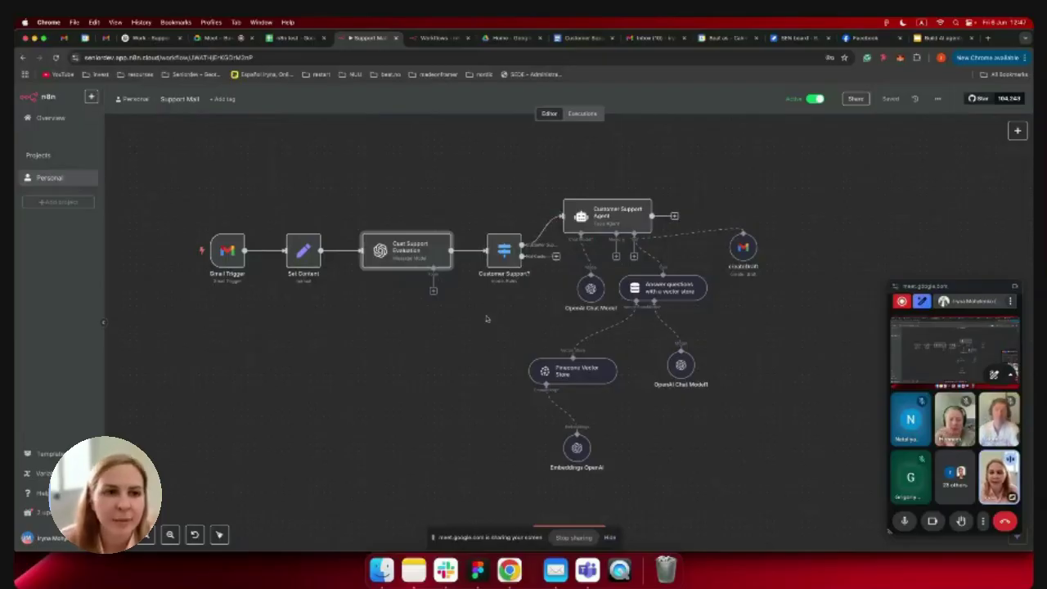
Switch to Gmail, refresh the inbox and open the "I forgot my password" conversation to read the customer's message and the drafted reply
left_click(64, 38)
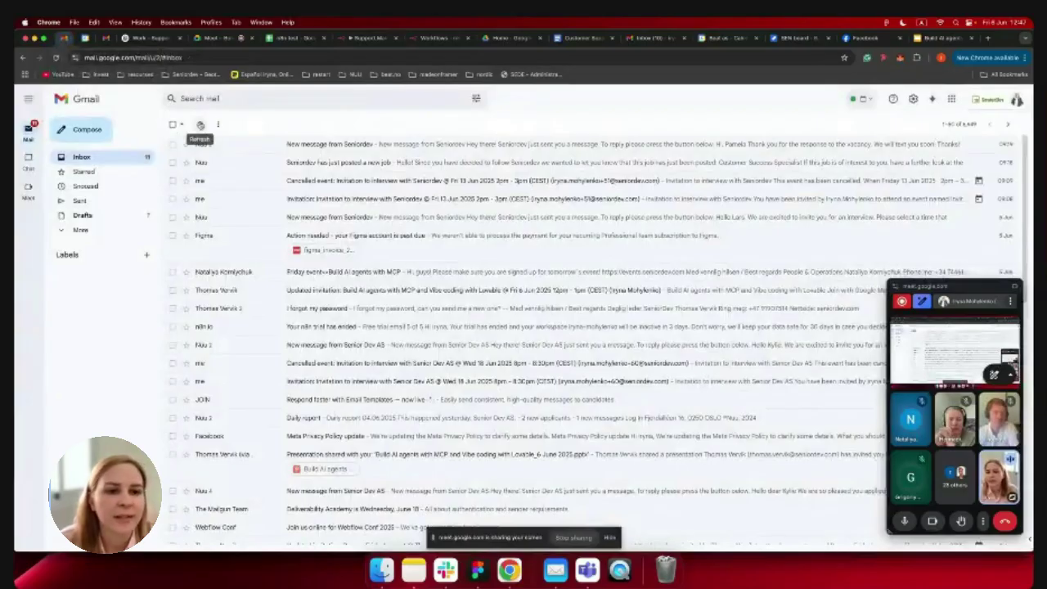
left_click(202, 125)
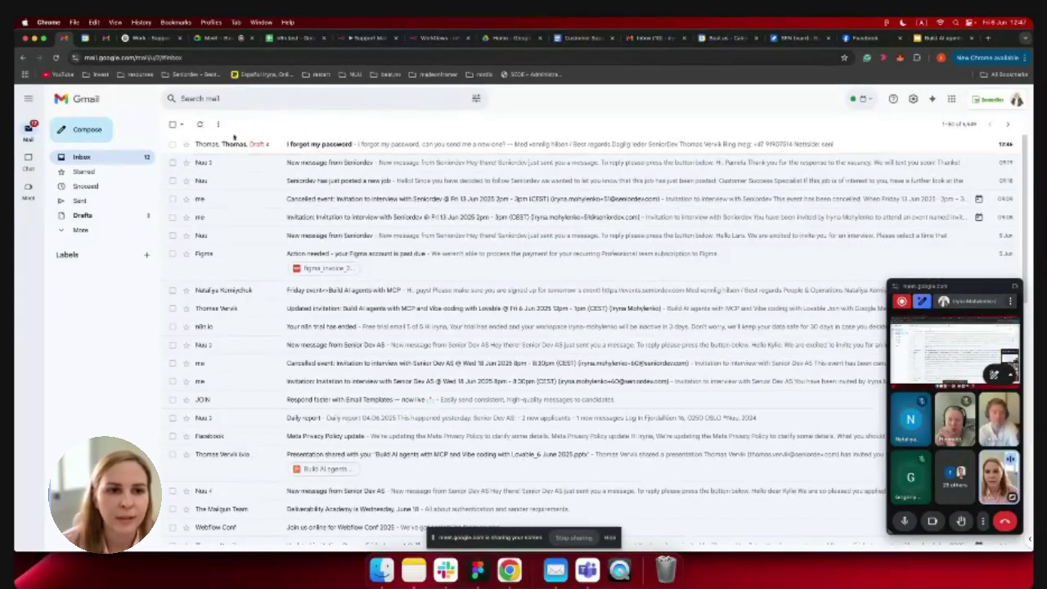
left_click(278, 143)
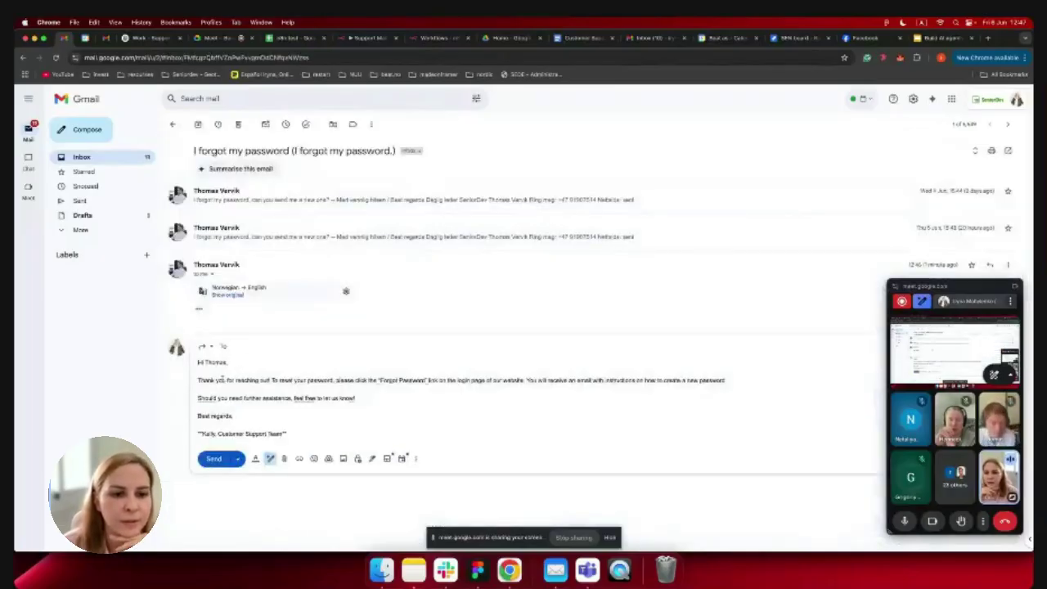
left_click(200, 309)
scroll(320, 344, "down", 3)
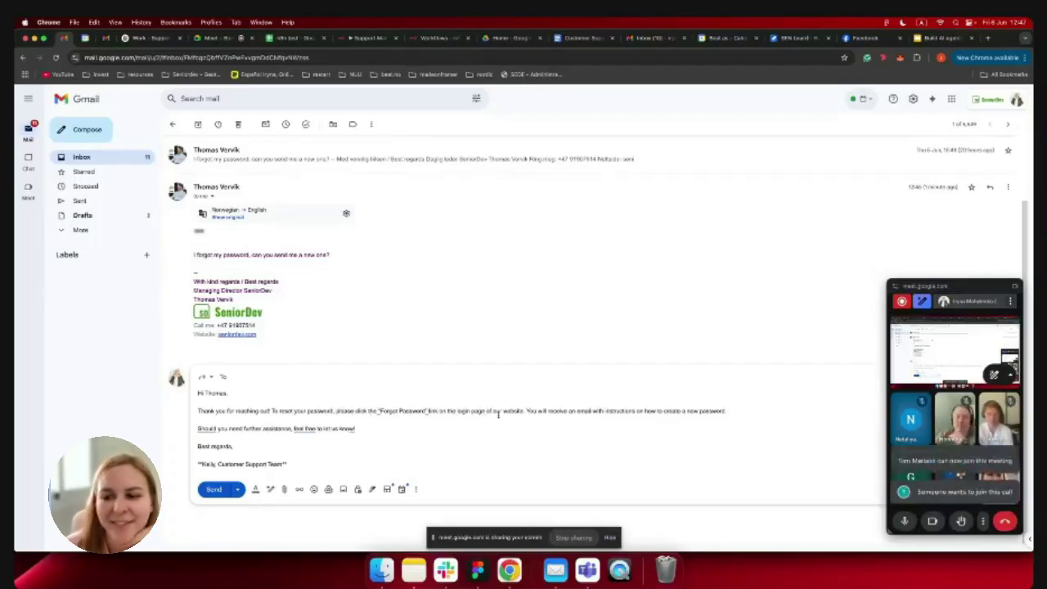
Switch back to the Customer Support n8n document in Google Docs to check the support policy behind the drafted reply
left_click(569, 41)
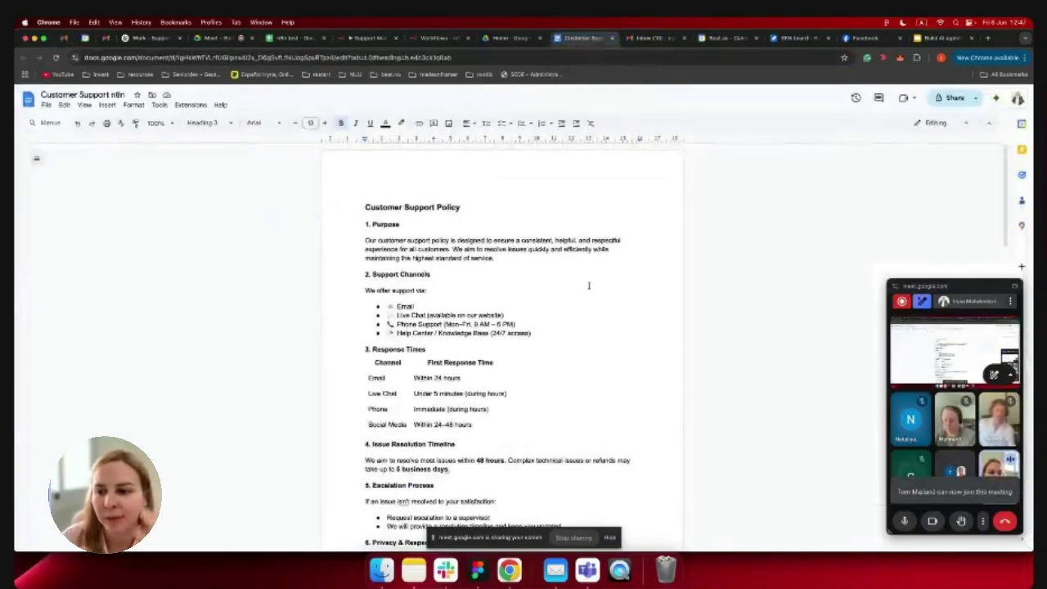